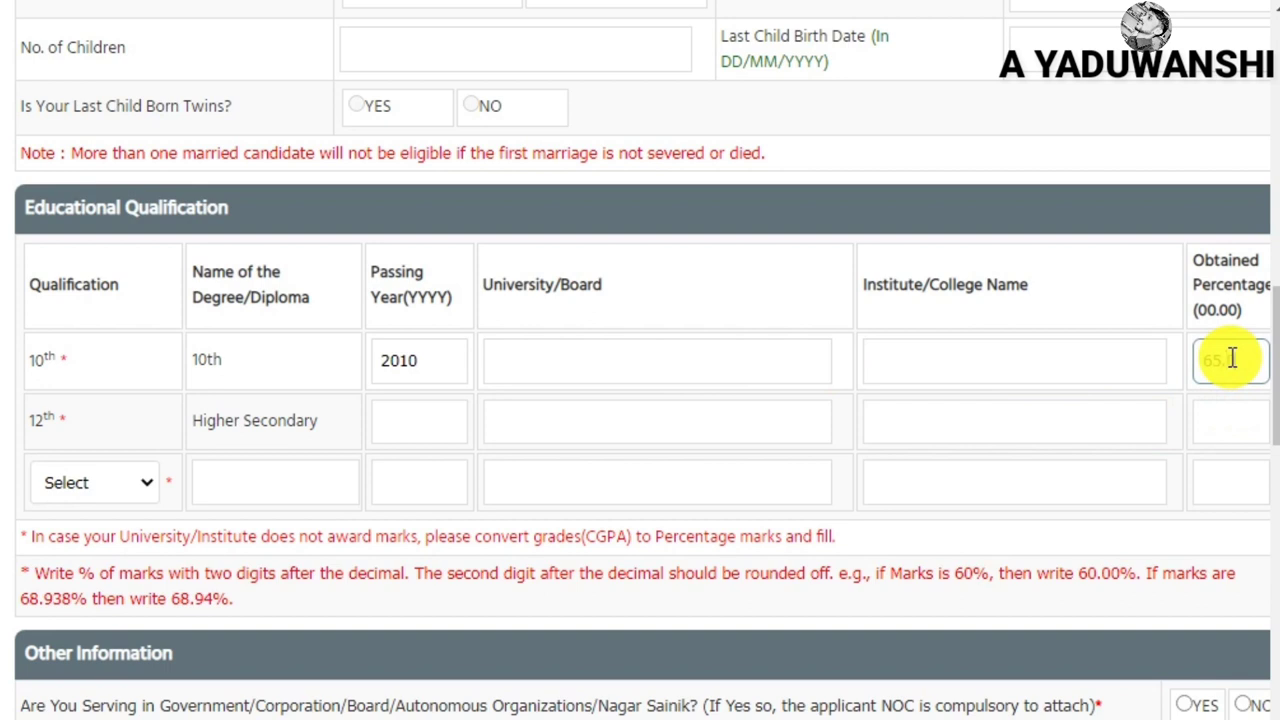
Step: Complete the 10th percentage as 65.00 and fill the 12th row with passing year 2012 and percentage 77.00
{"action": "type", "text": "00"}
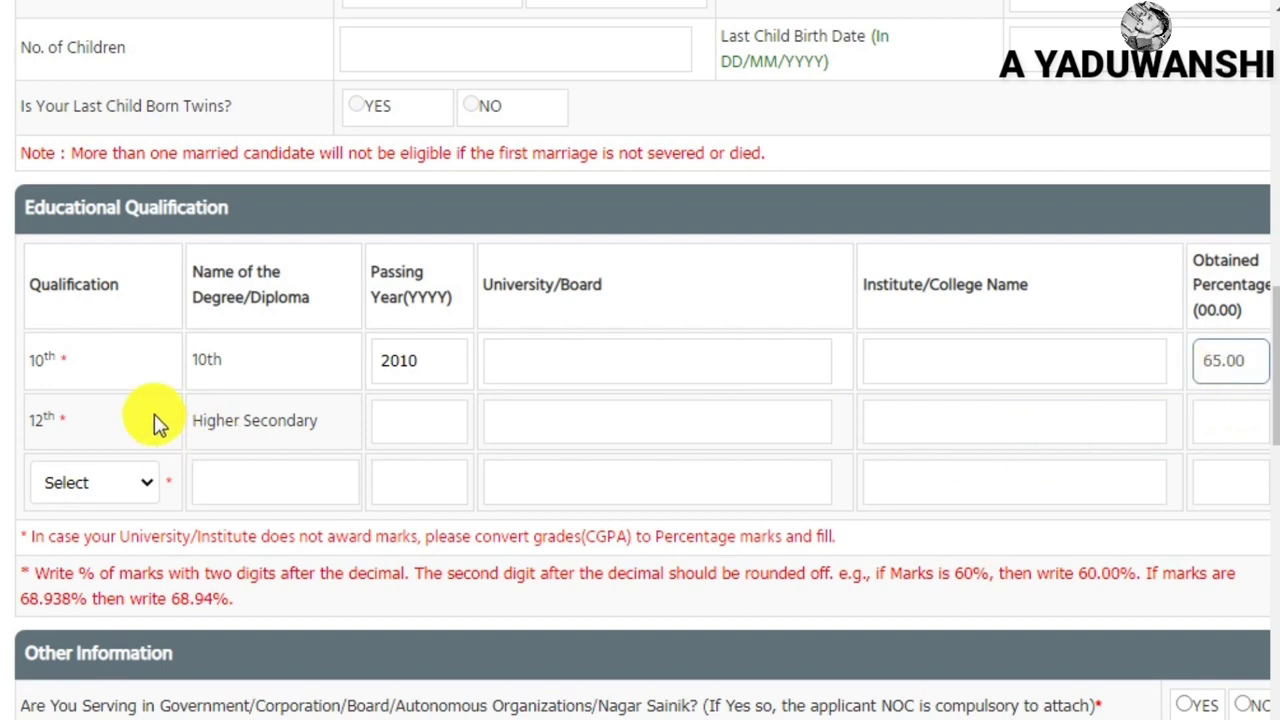
{"action": "left_click_drag", "start_coordinate": [199, 421], "coordinate": [430, 421]}
{"action": "left_click", "coordinate": [430, 420]}
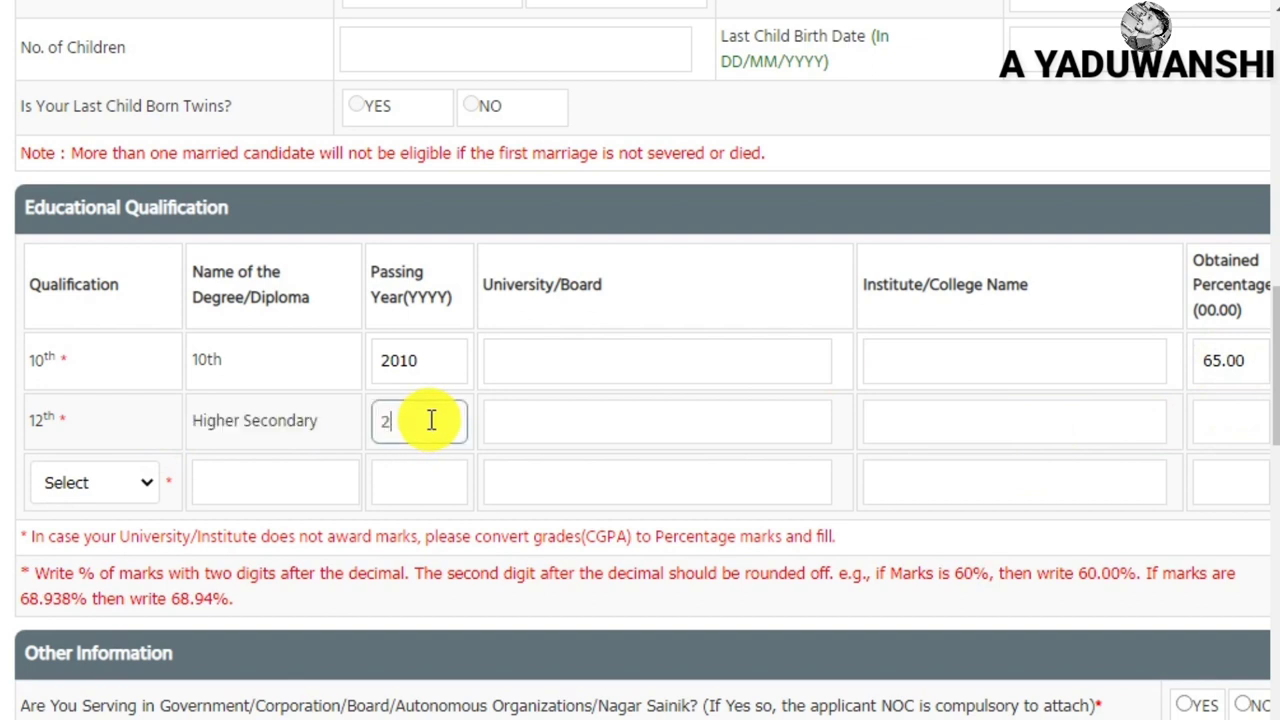
{"action": "left_click", "coordinate": [637, 430]}
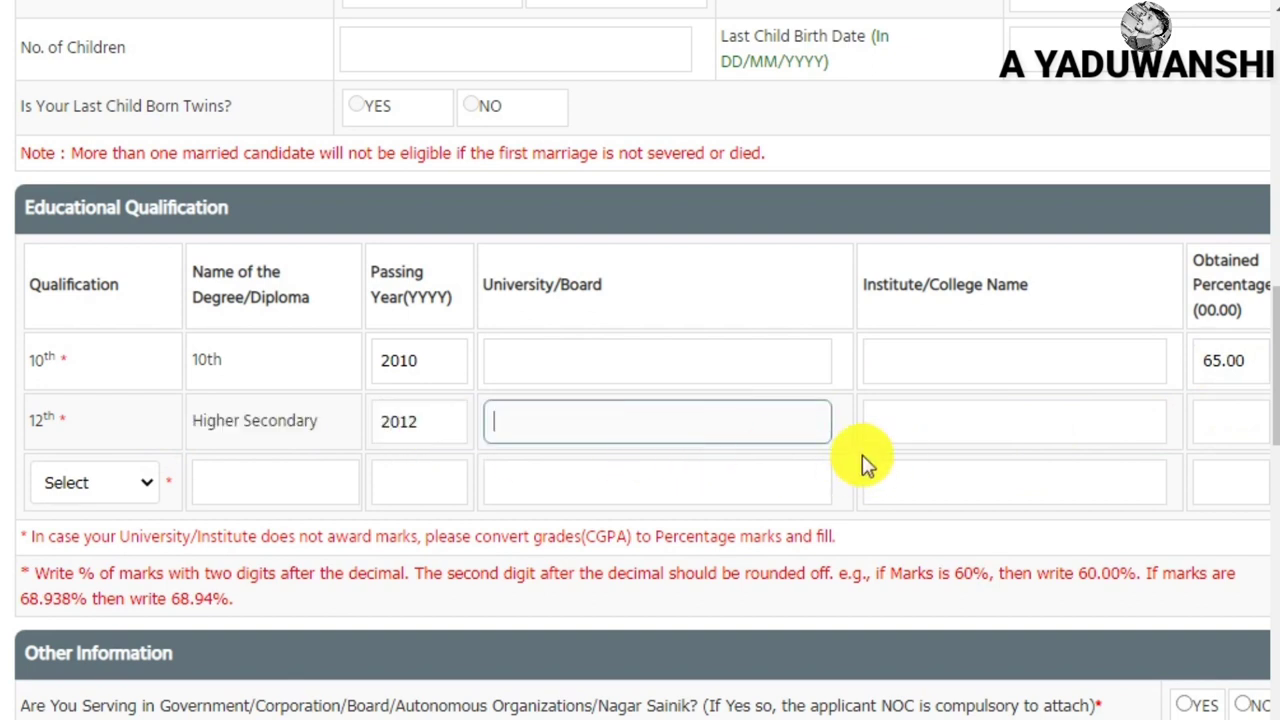
{"action": "left_click", "coordinate": [945, 423]}
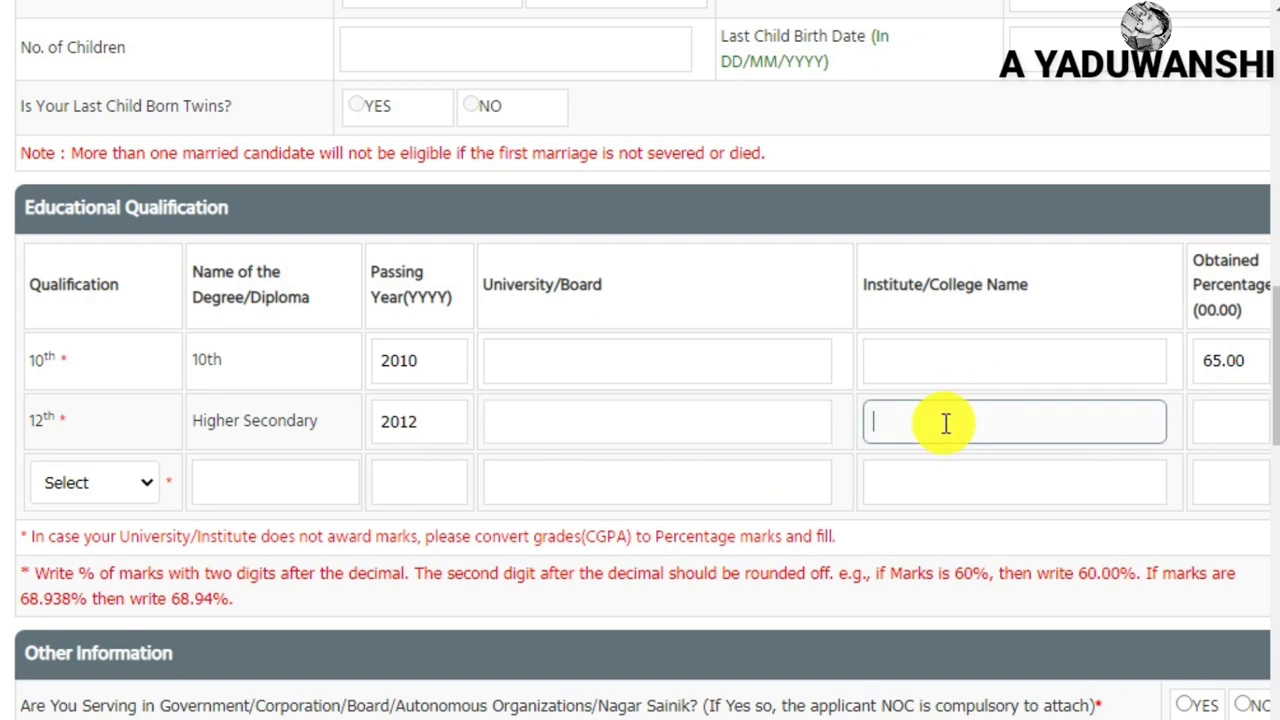
{"action": "left_click", "coordinate": [1213, 417]}
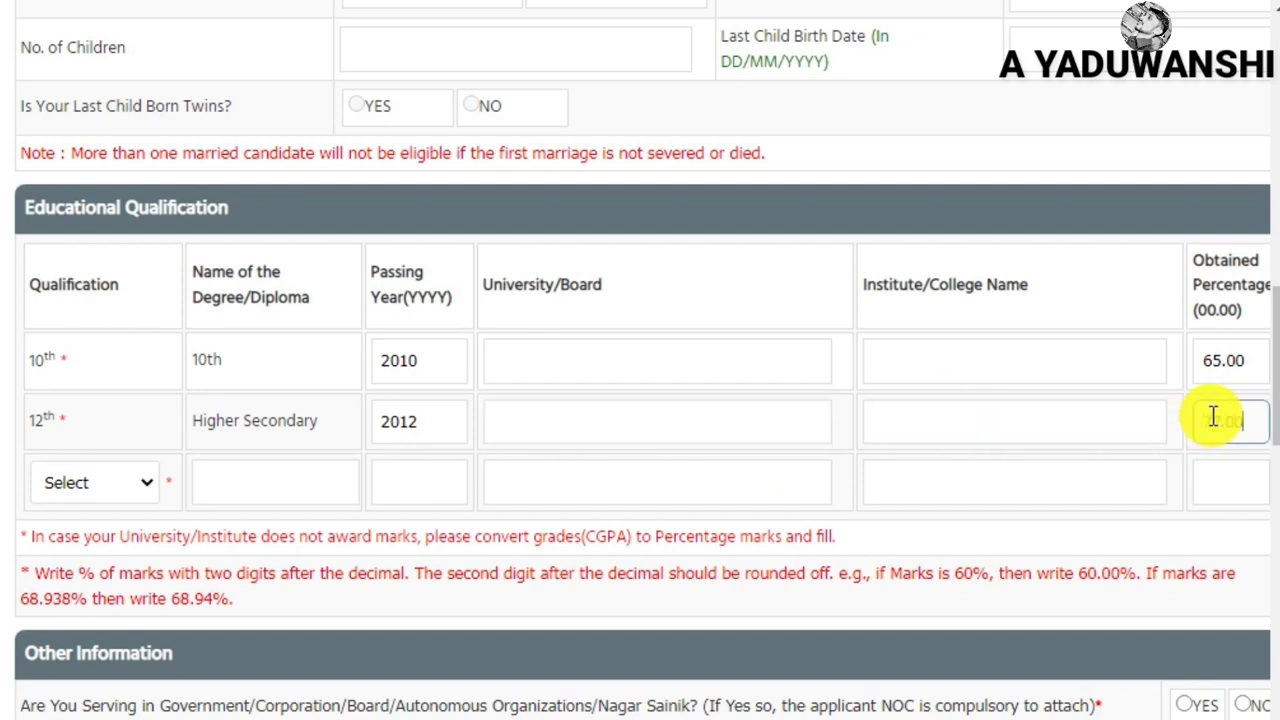
{"action": "type", "text": "77.00"}
Step: Set the third educational qualification type to DEGREE
{"action": "left_click", "coordinate": [124, 483]}
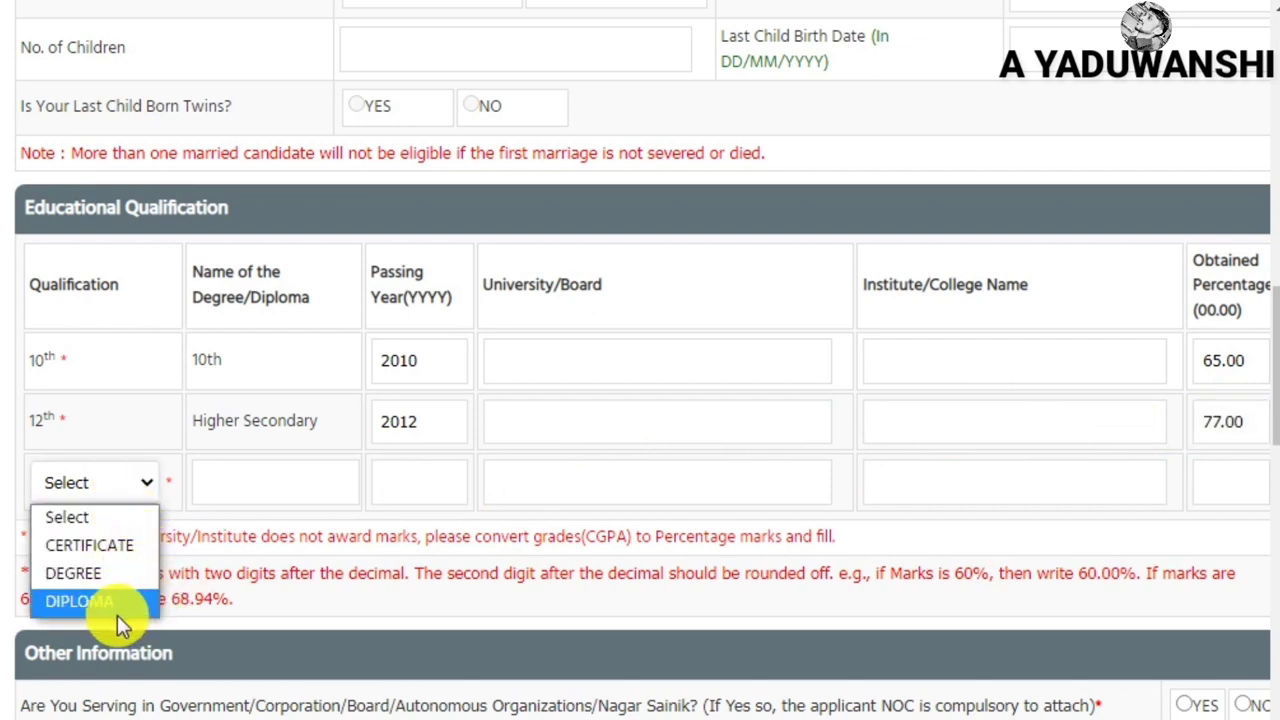
{"action": "left_click", "coordinate": [109, 574]}
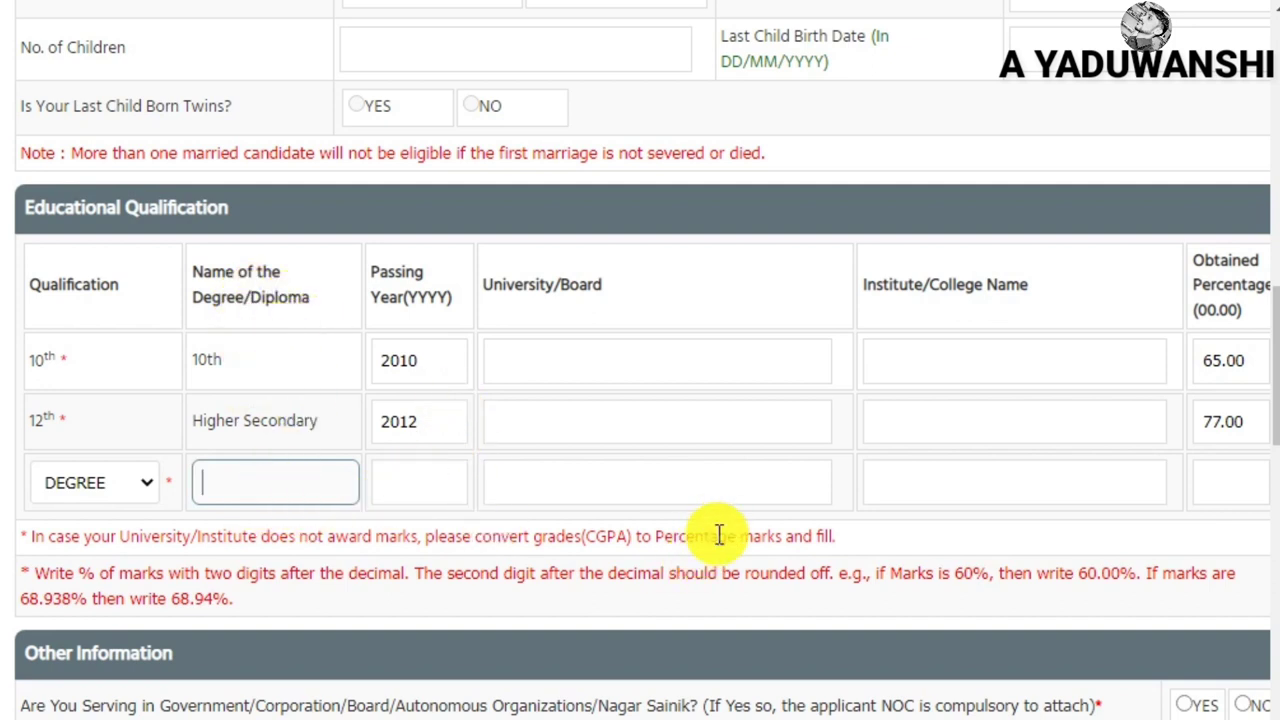
{"action": "left_click", "coordinate": [987, 485]}
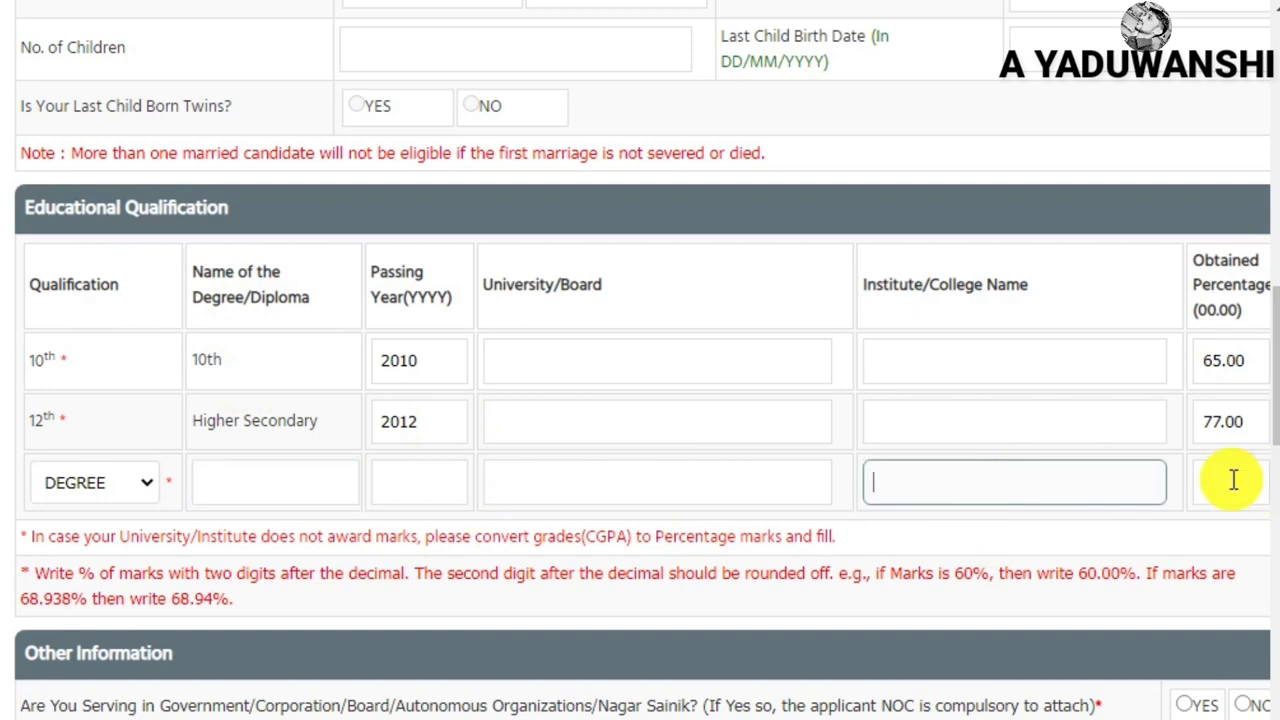
Step: Answer No to the question about serving in government, corporation, board, autonomous organizations or Nagar Sainik
{"action": "scroll", "coordinate": [257, 263], "scroll_direction": "down", "scroll_amount": 5}
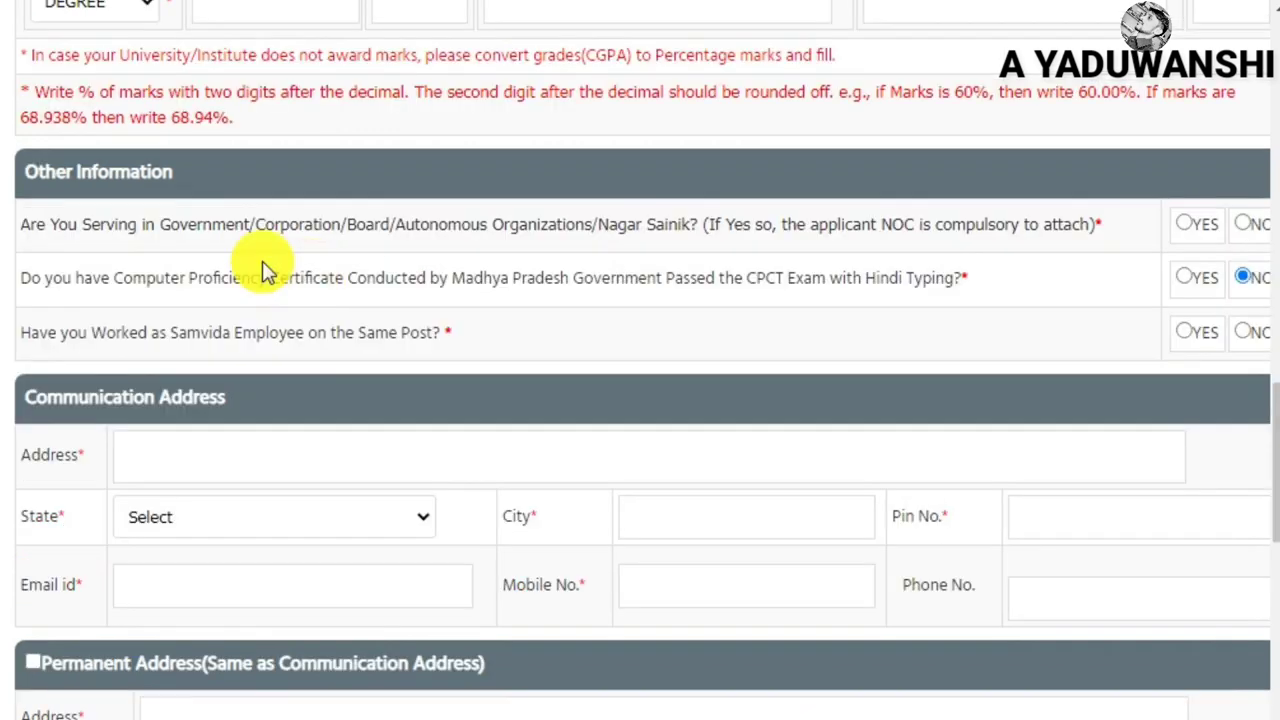
{"action": "triple_click", "coordinate": [60, 175]}
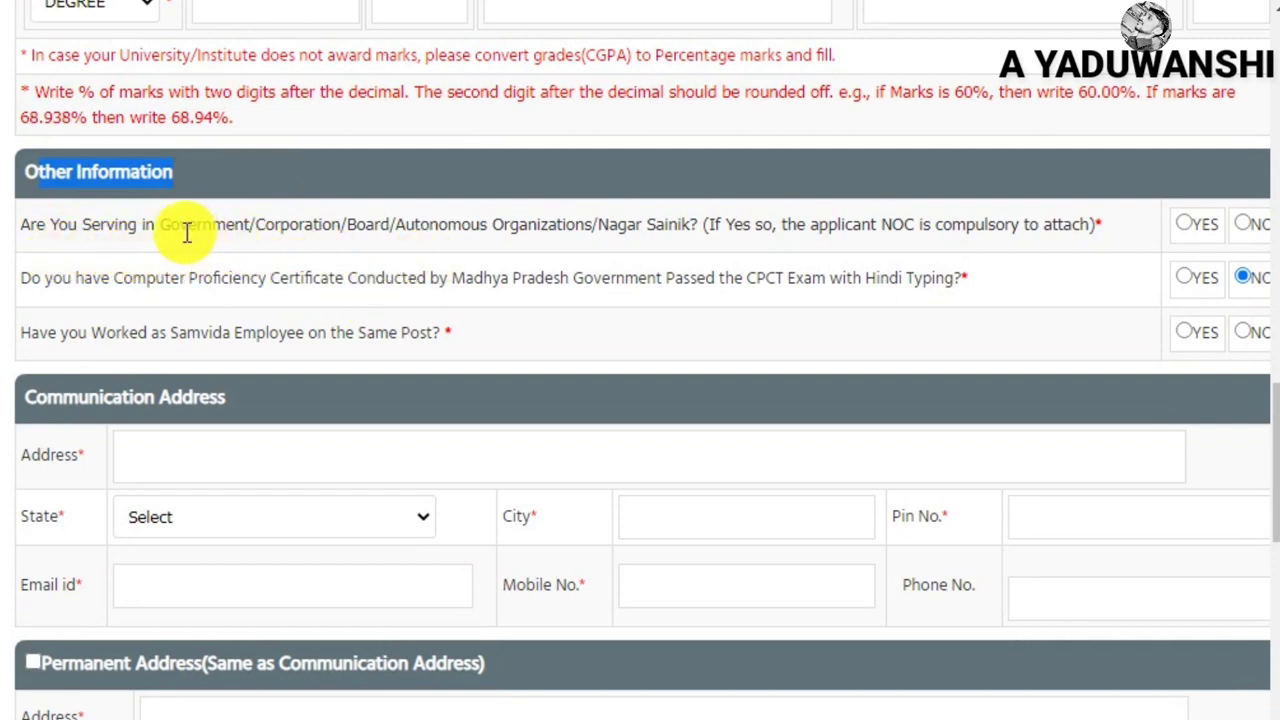
{"action": "left_click_drag", "start_coordinate": [181, 226], "coordinate": [912, 229]}
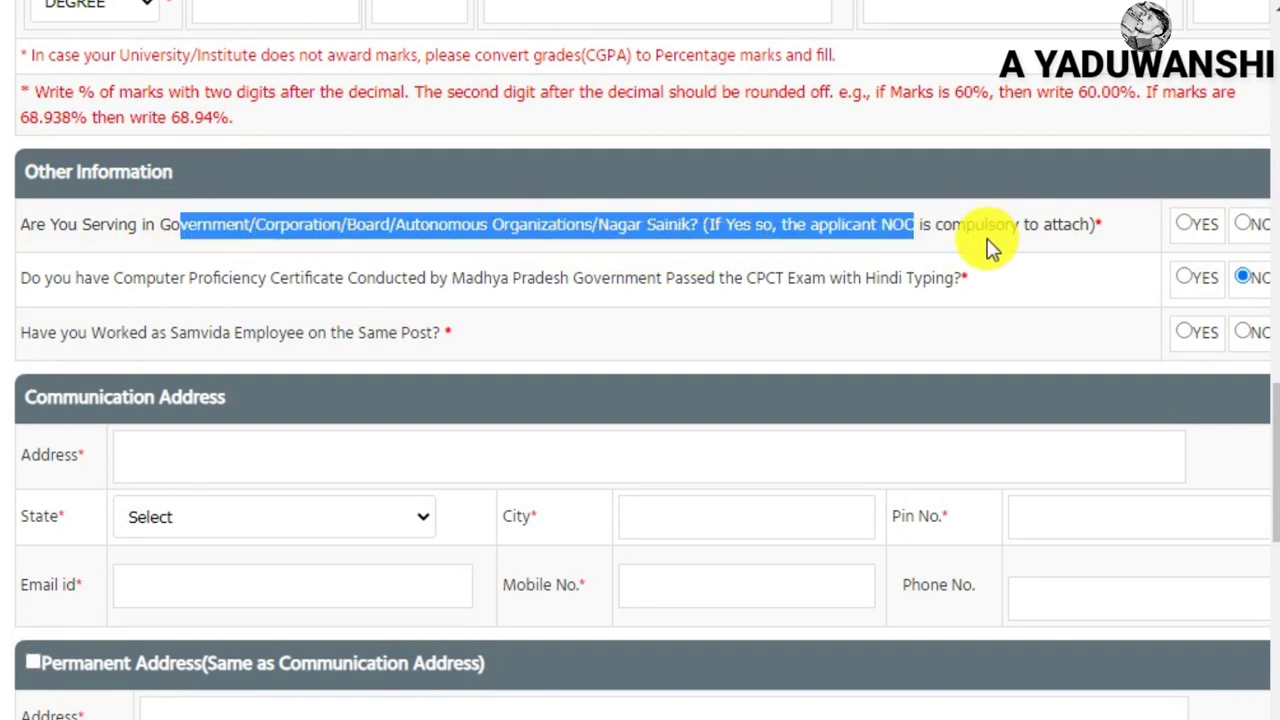
{"action": "left_click", "coordinate": [1243, 226]}
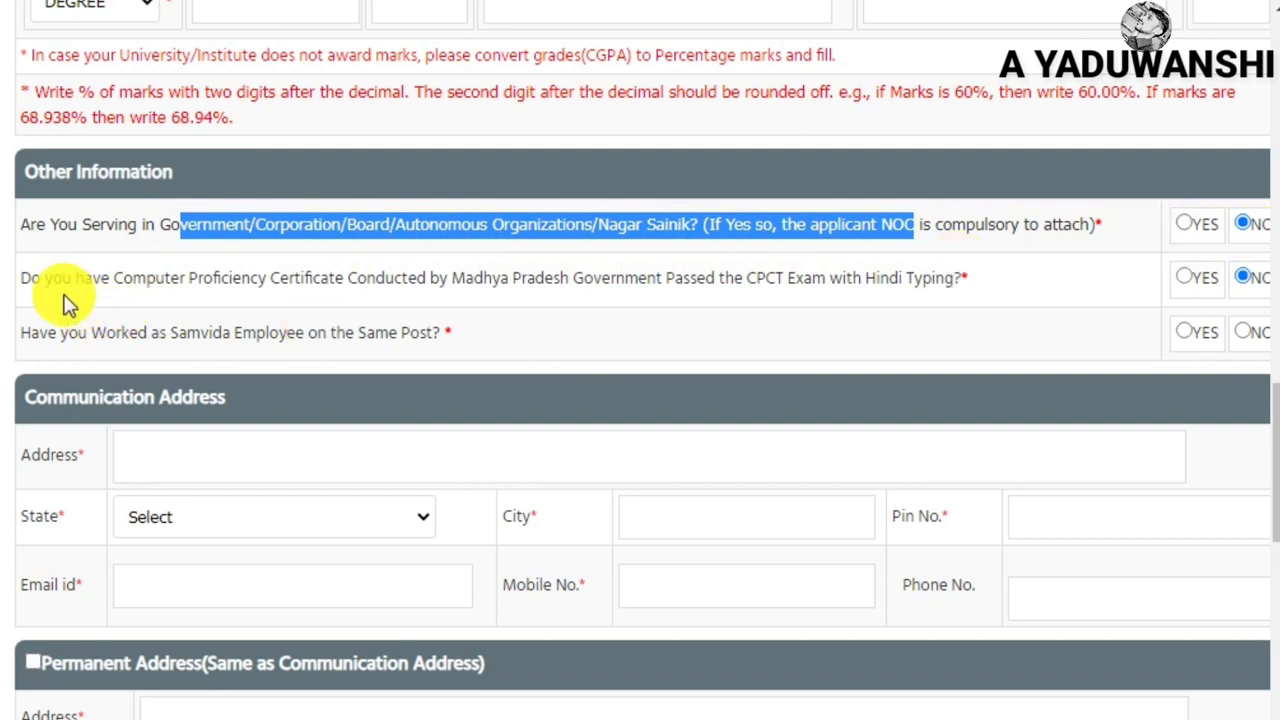
Step: Answer No to both the CPCT exam with Hindi typing question and the Samvida employee question
{"action": "left_click_drag", "start_coordinate": [78, 290], "coordinate": [818, 307]}
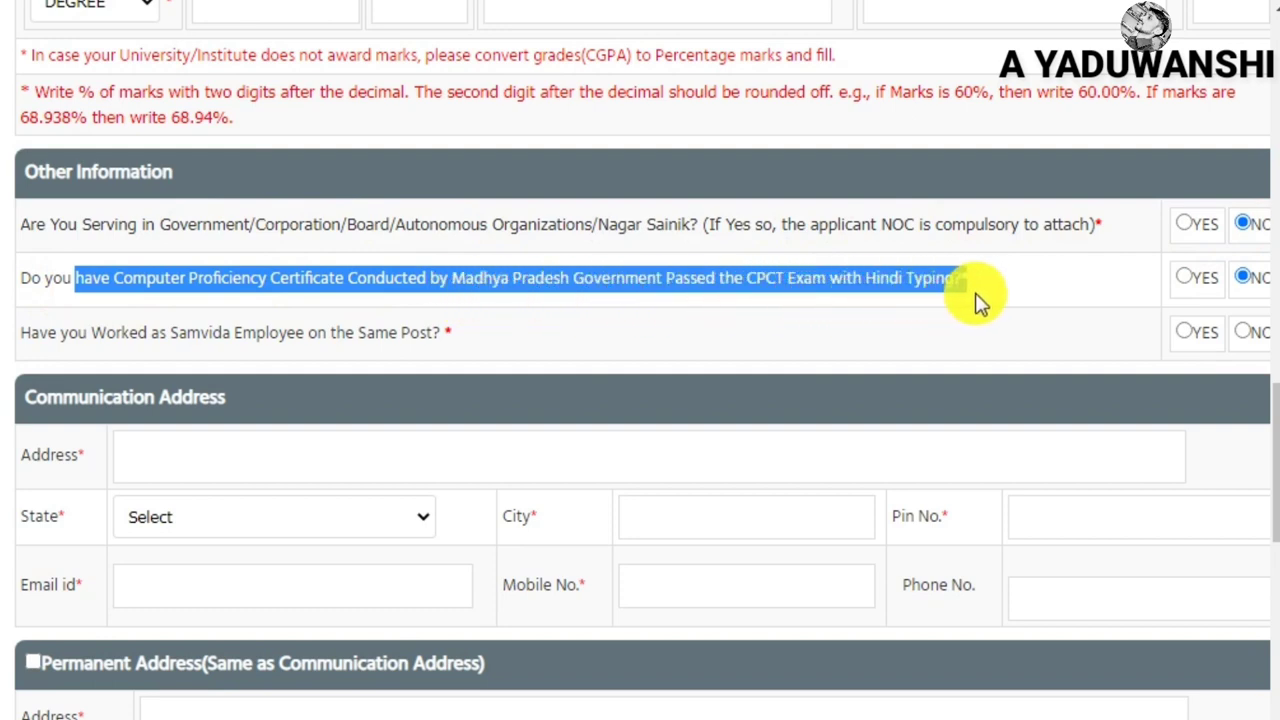
{"action": "left_click", "coordinate": [1186, 278]}
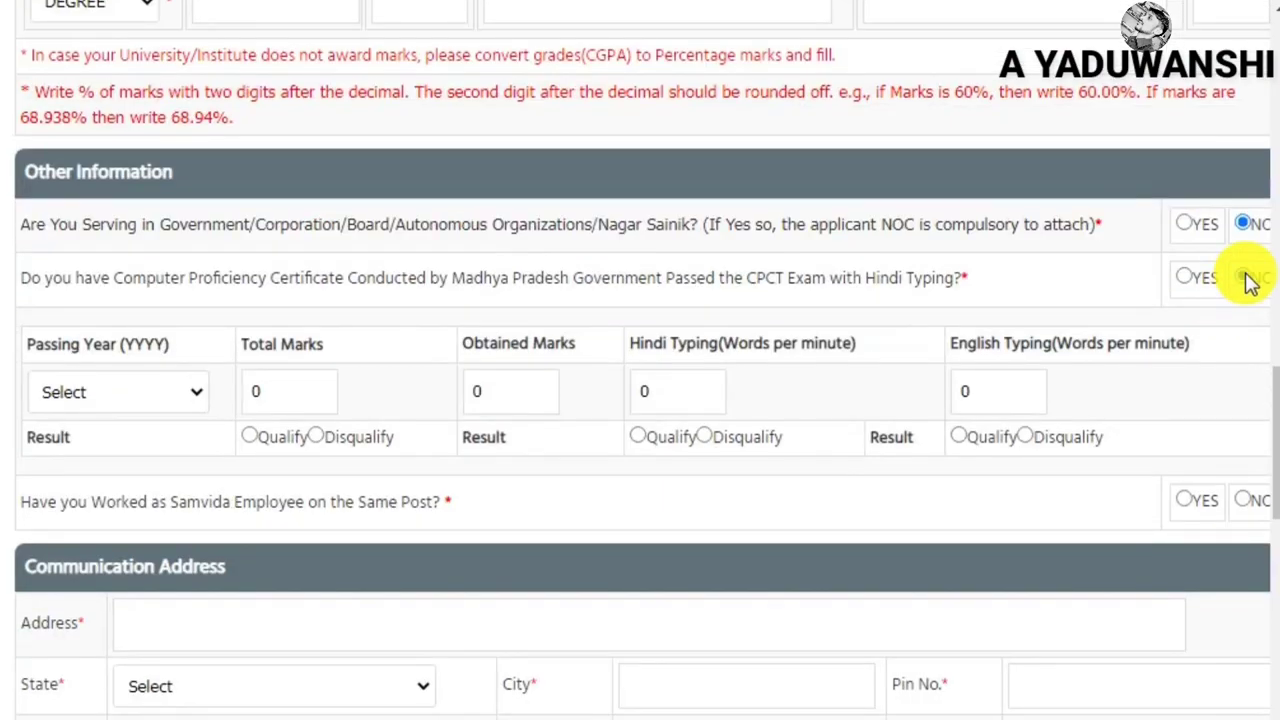
{"action": "left_click", "coordinate": [1247, 279]}
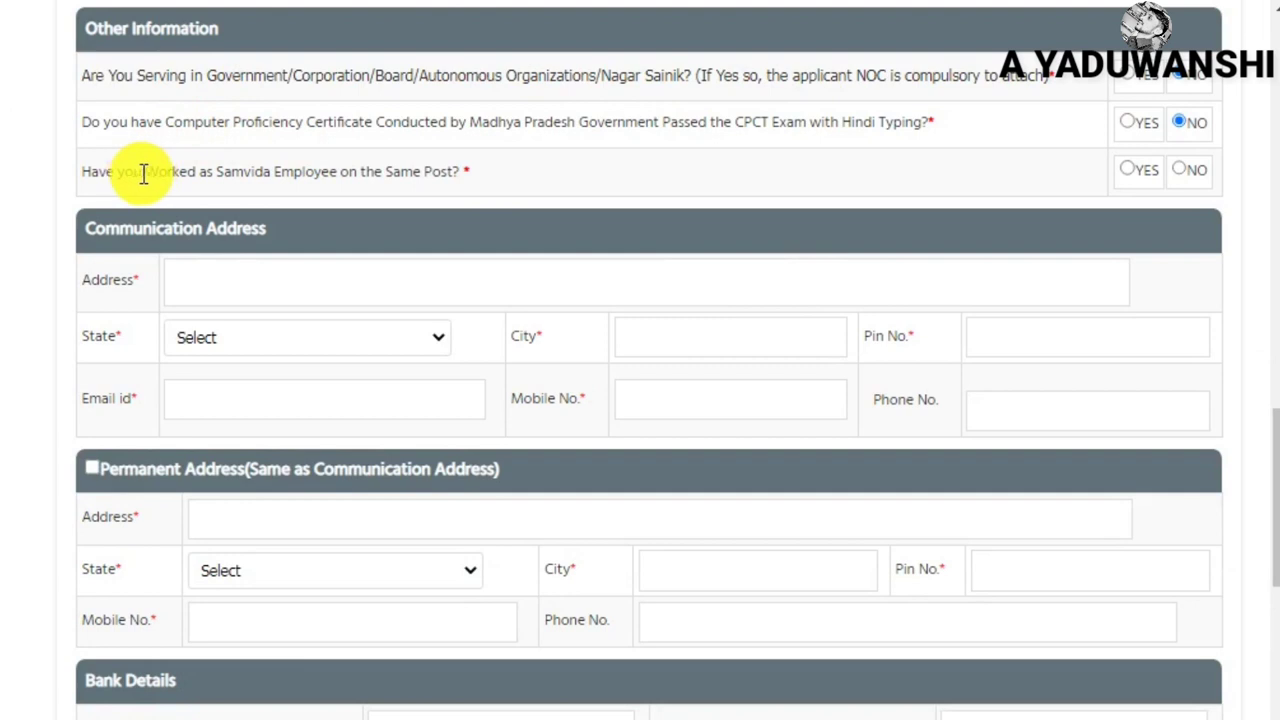
{"action": "left_click_drag", "start_coordinate": [143, 174], "coordinate": [492, 190]}
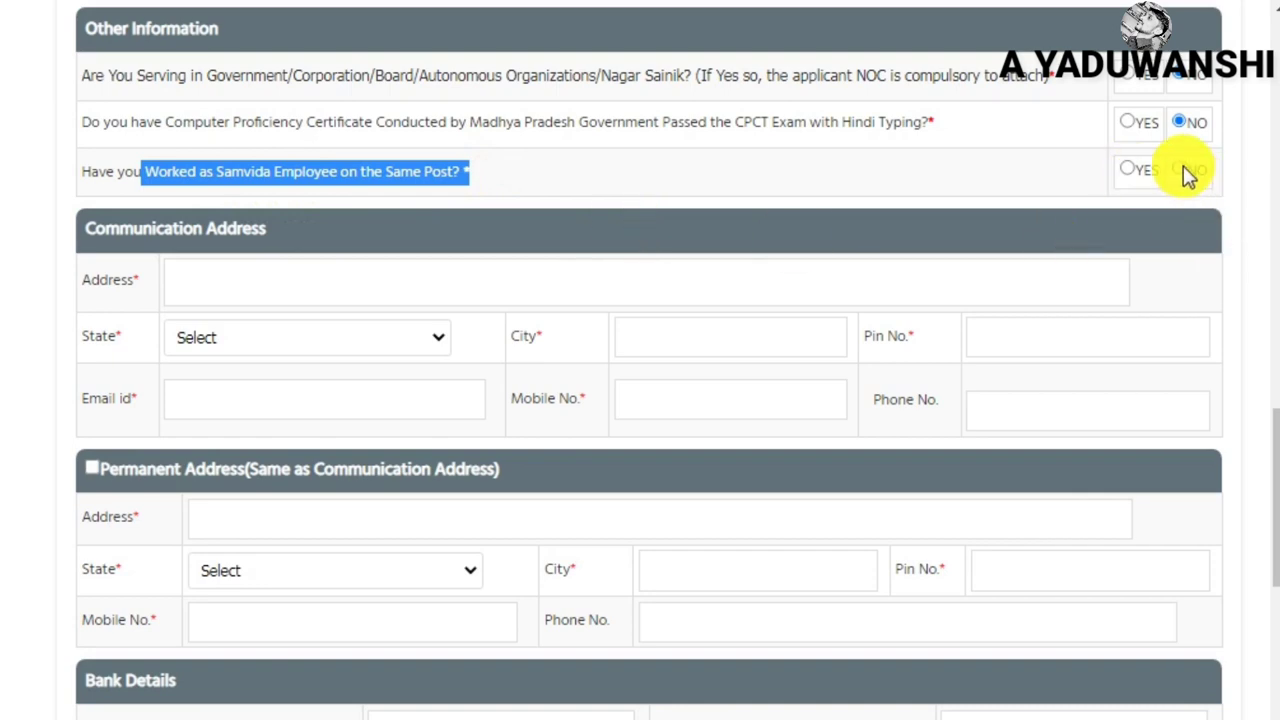
{"action": "scroll", "coordinate": [1185, 175], "scroll_direction": "up", "scroll_amount": 6}
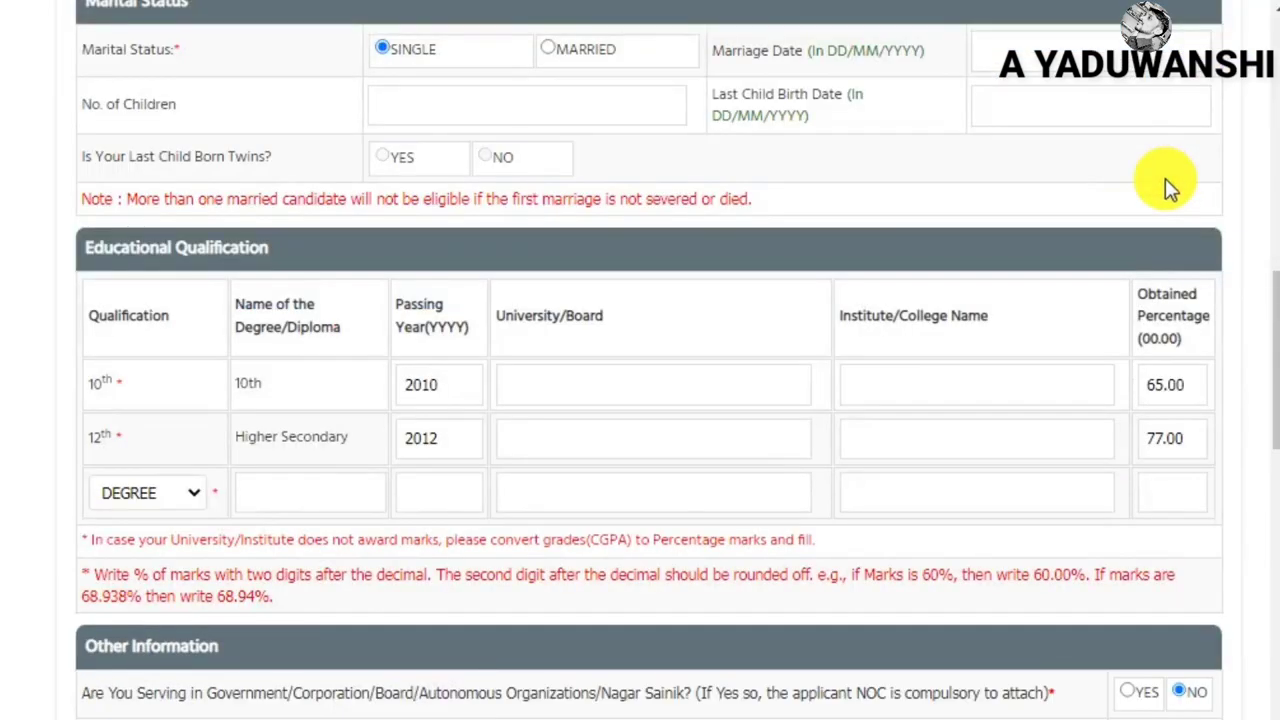
{"action": "scroll", "coordinate": [1170, 185], "scroll_direction": "down", "scroll_amount": 8}
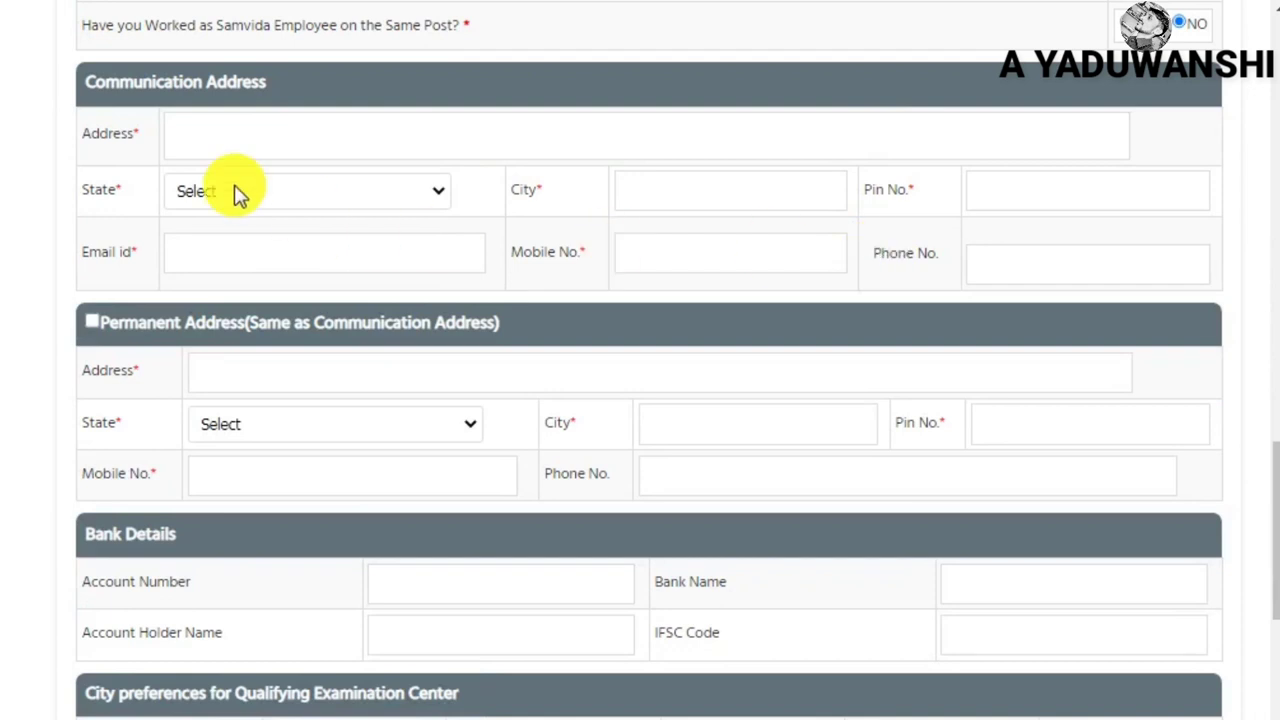
Step: Fill in the communication address with the state MADHYA PRADESH and the city bhopal
{"action": "left_click_drag", "start_coordinate": [86, 80], "coordinate": [340, 94]}
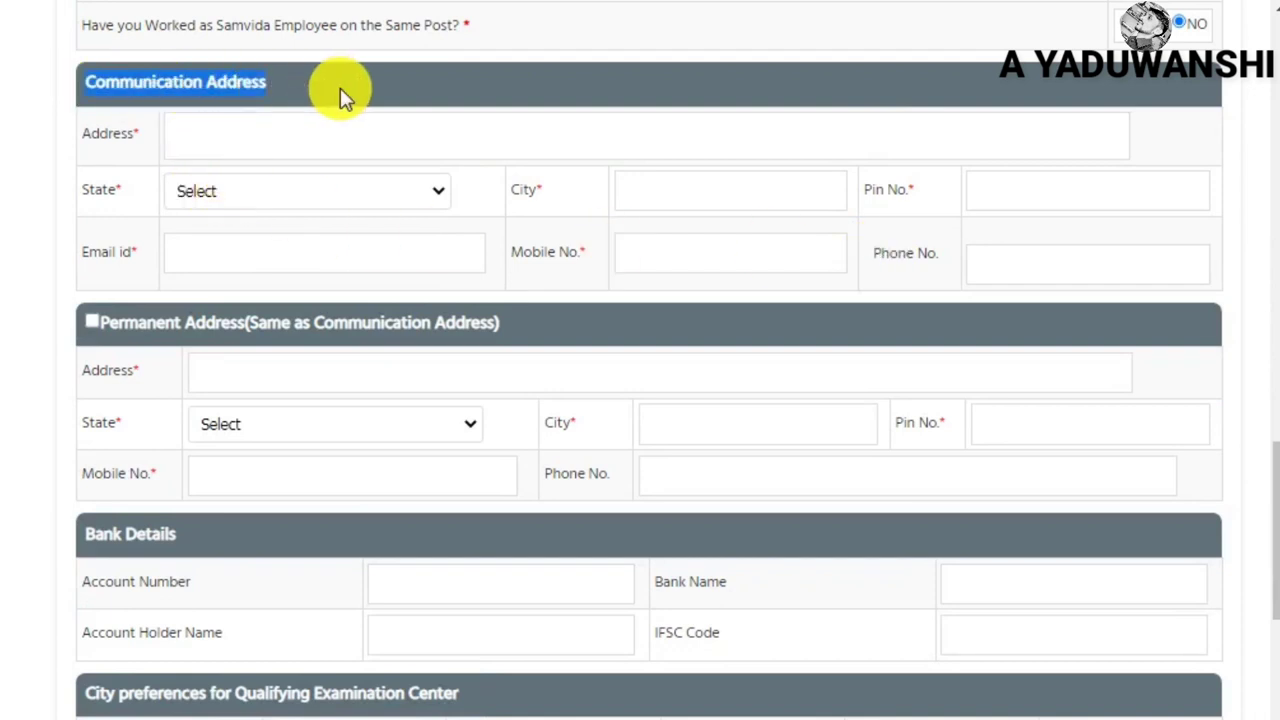
{"action": "left_click", "coordinate": [319, 134]}
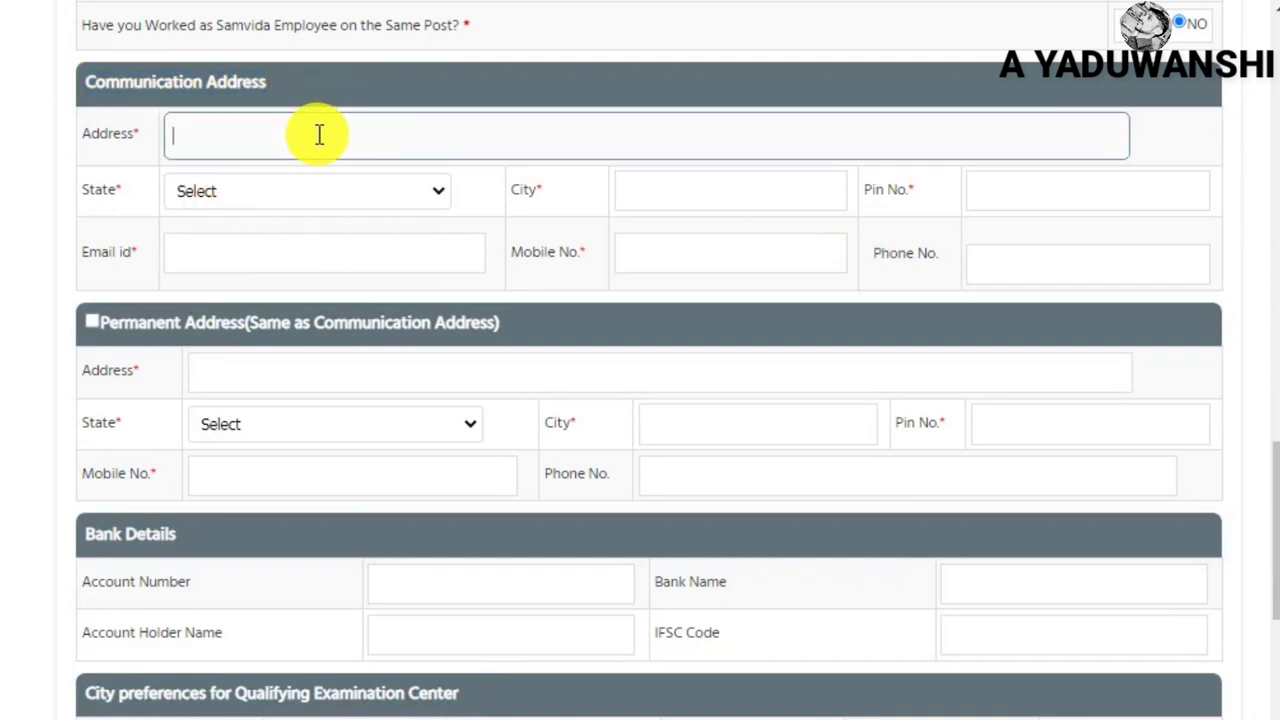
{"action": "left_click", "coordinate": [330, 195]}
{"action": "key", "text": "m"}
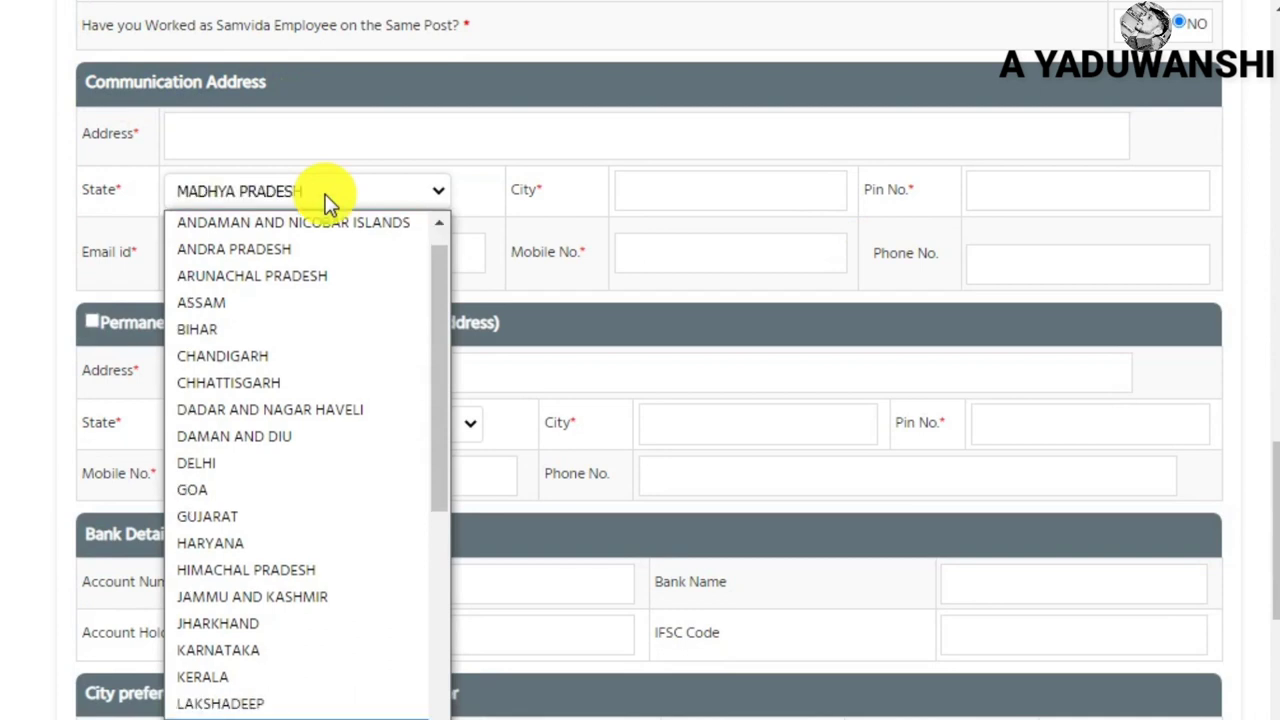
{"action": "key", "text": "Return"}
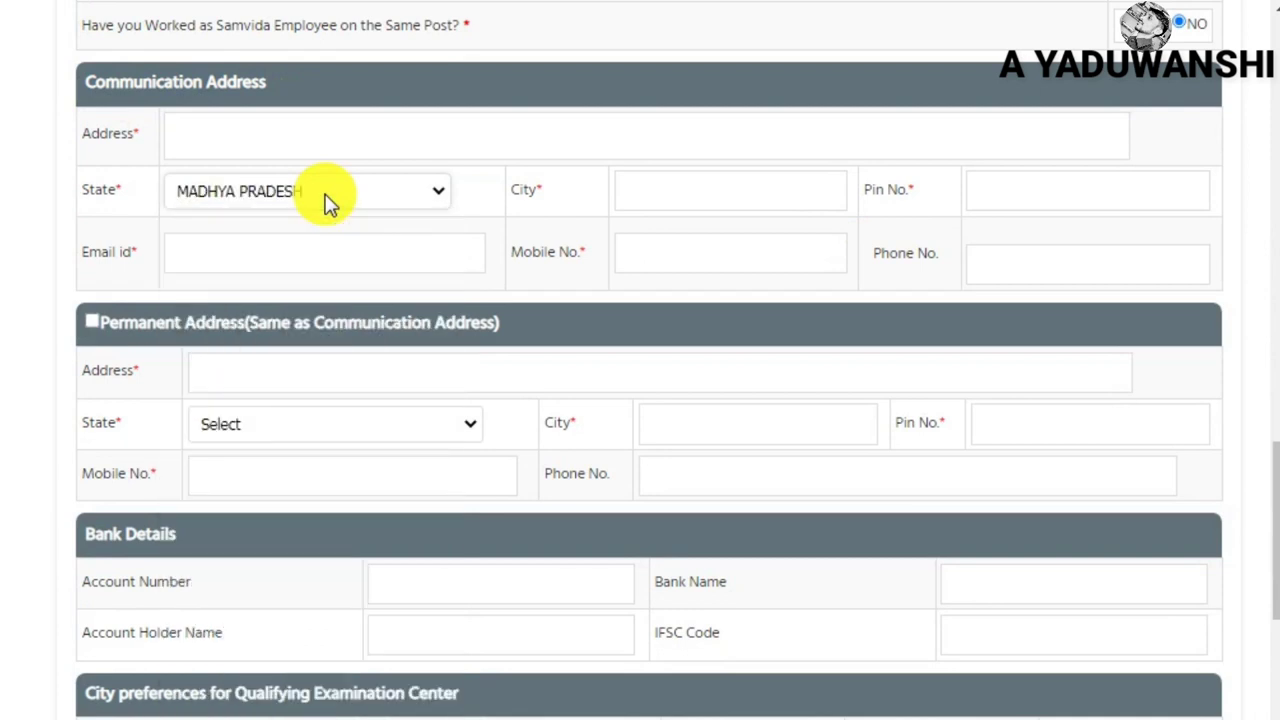
{"action": "left_click", "coordinate": [730, 197]}
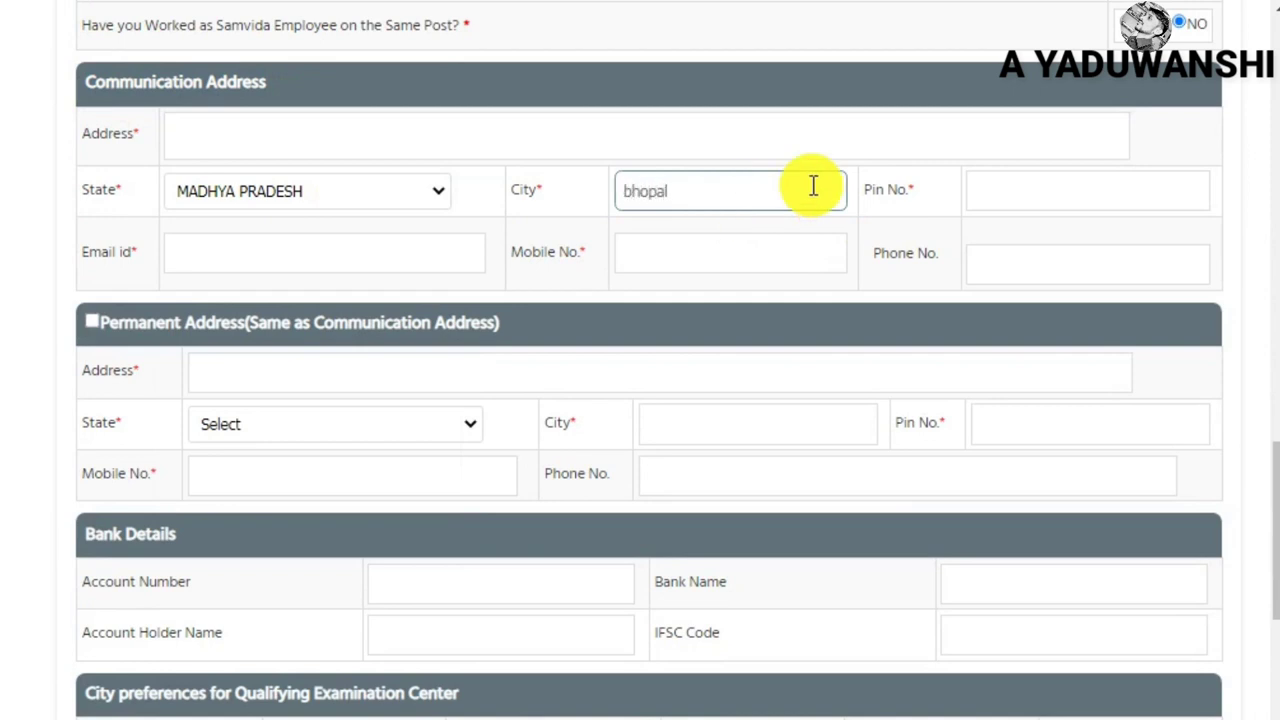
{"action": "left_click", "coordinate": [1063, 197]}
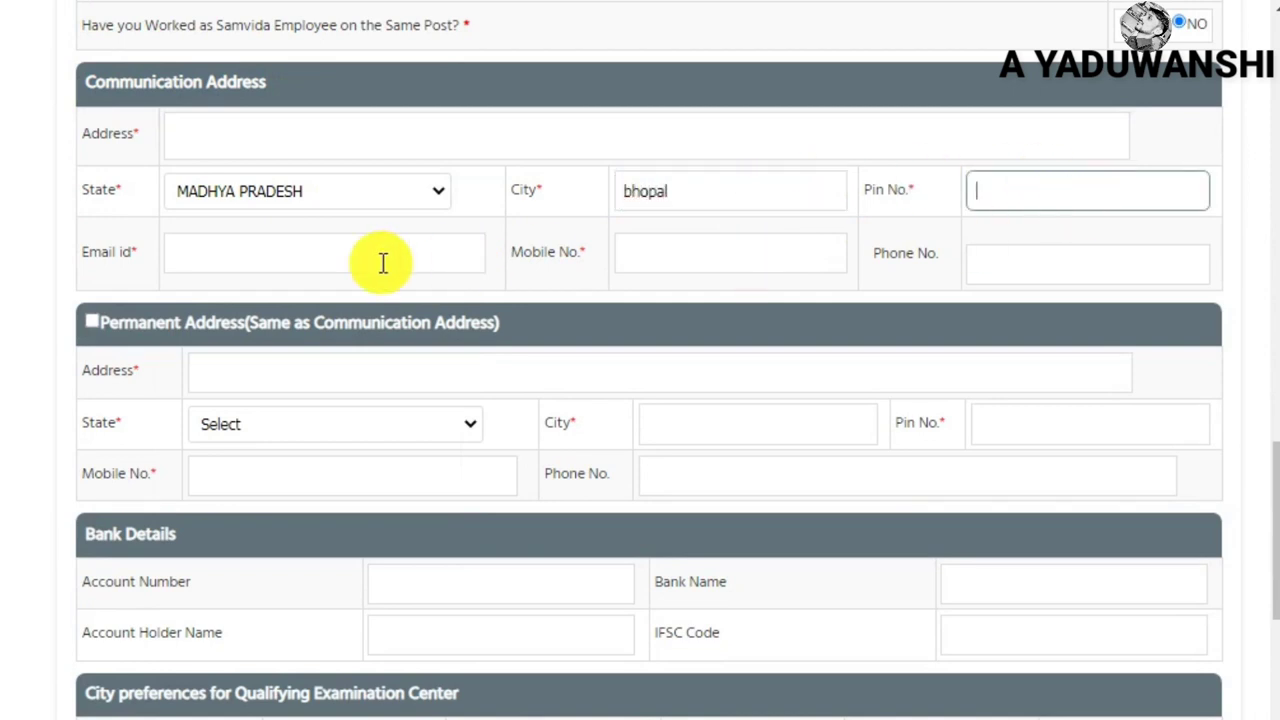
Step: Copy the communication address details into the permanent address
{"action": "left_click", "coordinate": [272, 263]}
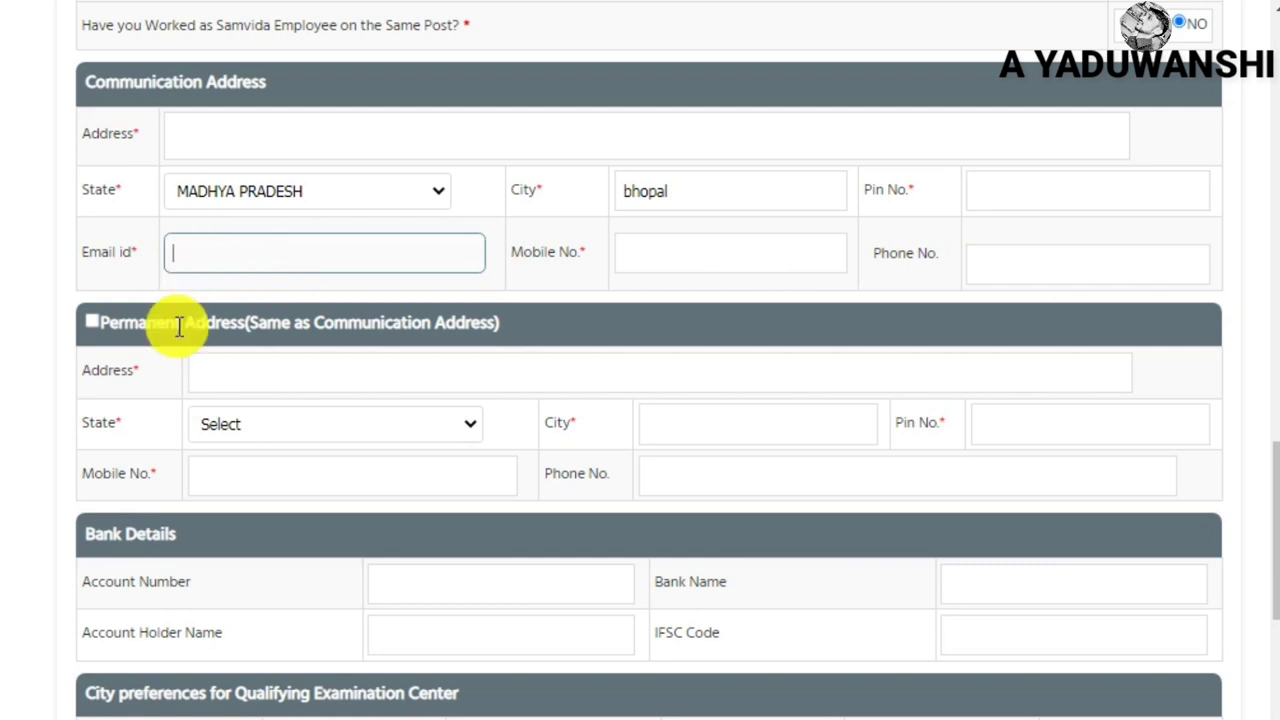
{"action": "left_click", "coordinate": [727, 254]}
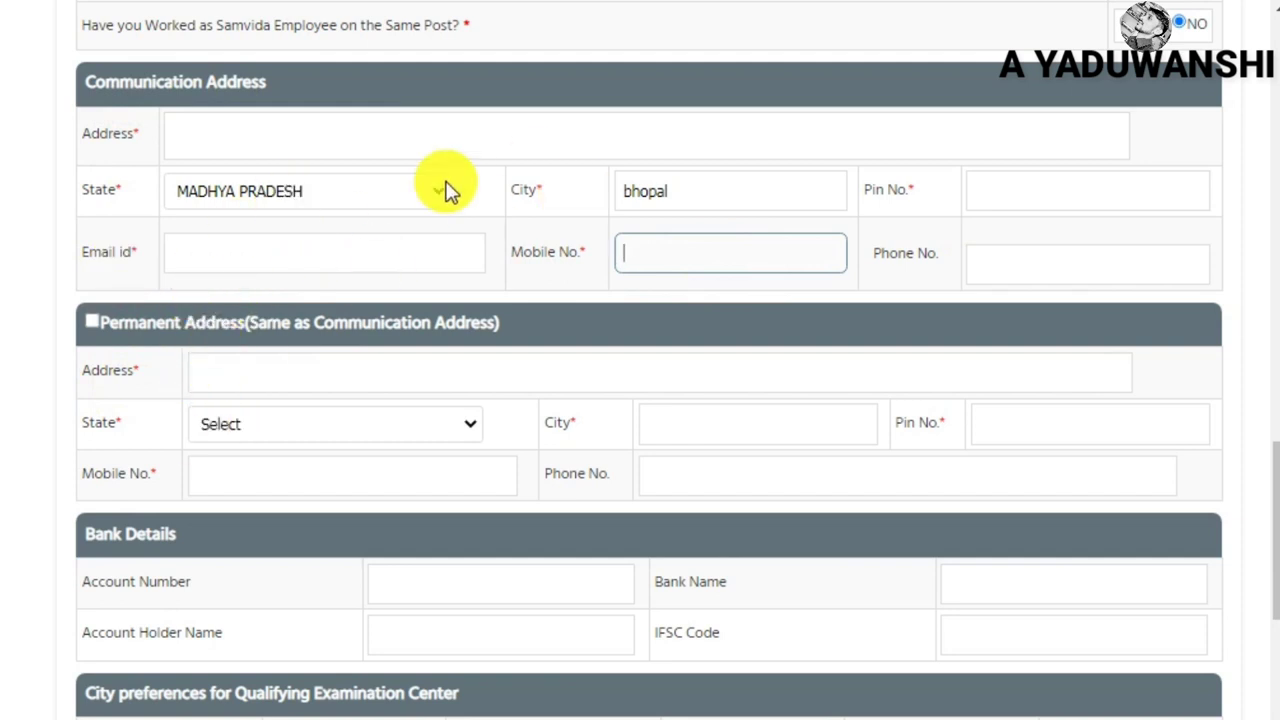
{"action": "left_click", "coordinate": [92, 323]}
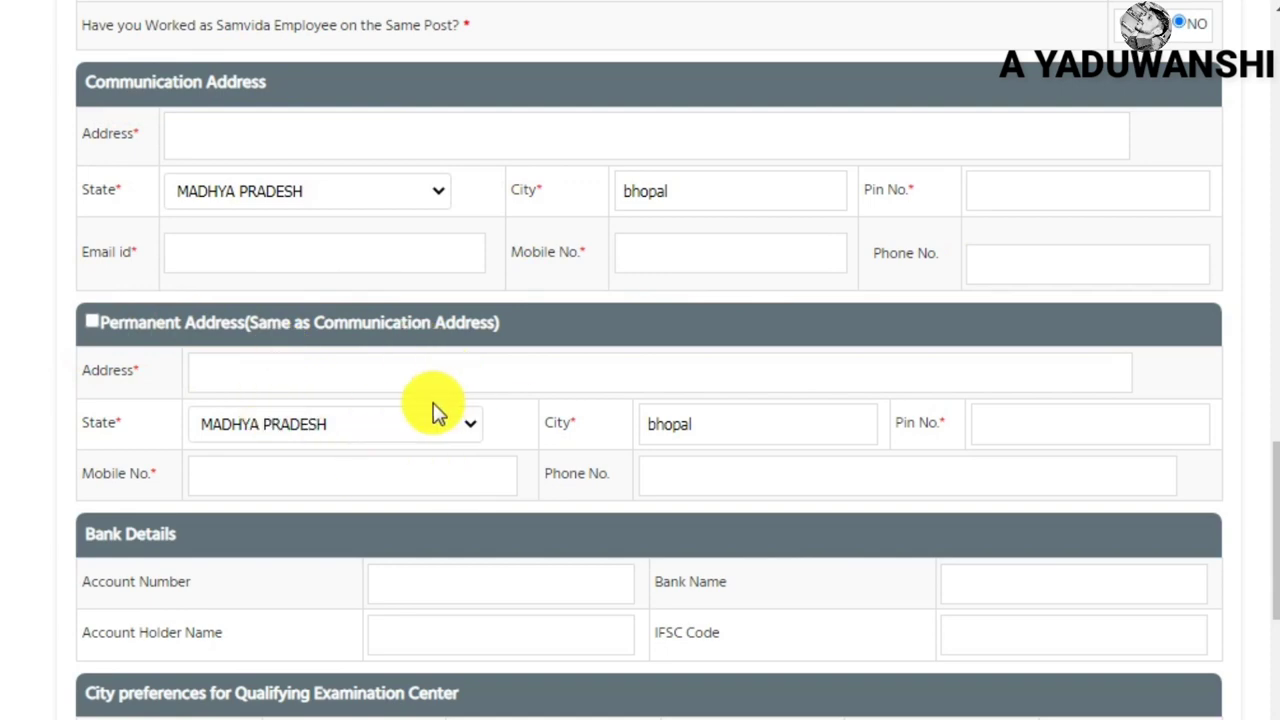
Step: Review the bank details fields for account number, bank name, account holder name and IFSC code
{"action": "scroll", "coordinate": [430, 360], "scroll_direction": "down", "scroll_amount": 3}
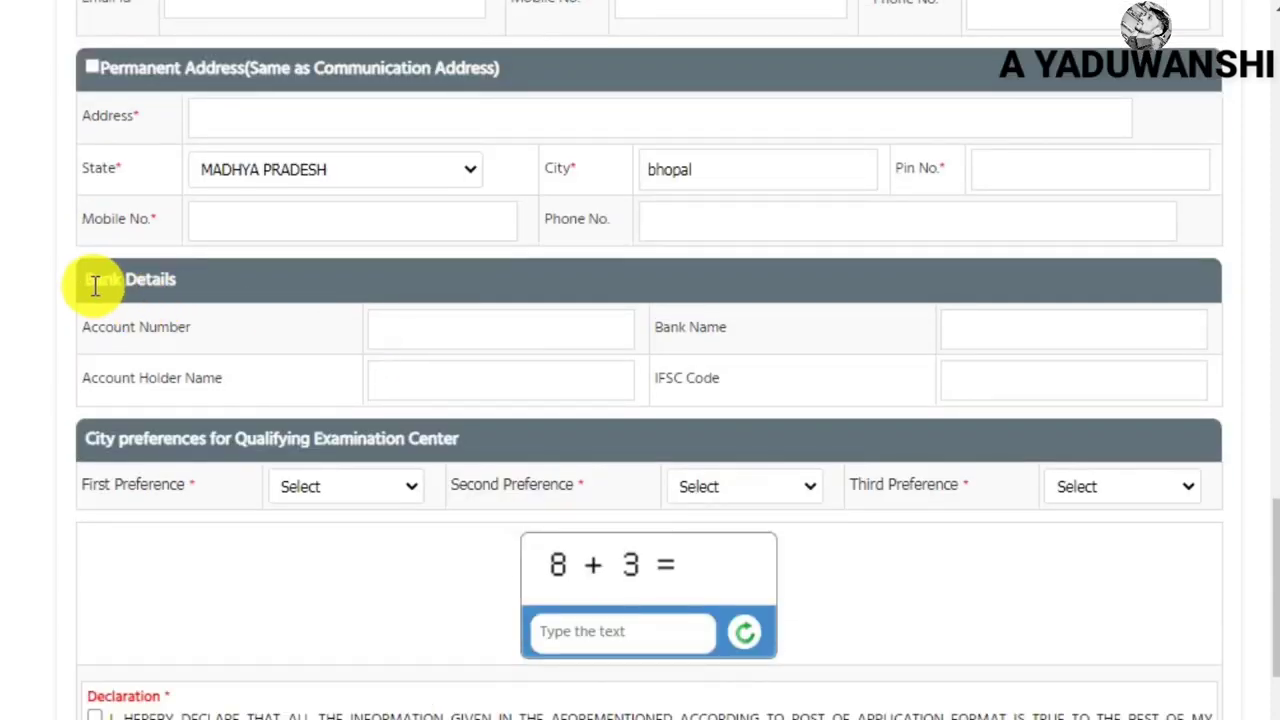
{"action": "left_click_drag", "start_coordinate": [94, 280], "coordinate": [220, 294]}
{"action": "scroll", "coordinate": [310, 270], "scroll_direction": "down", "scroll_amount": 3}
{"action": "left_click", "coordinate": [310, 278]}
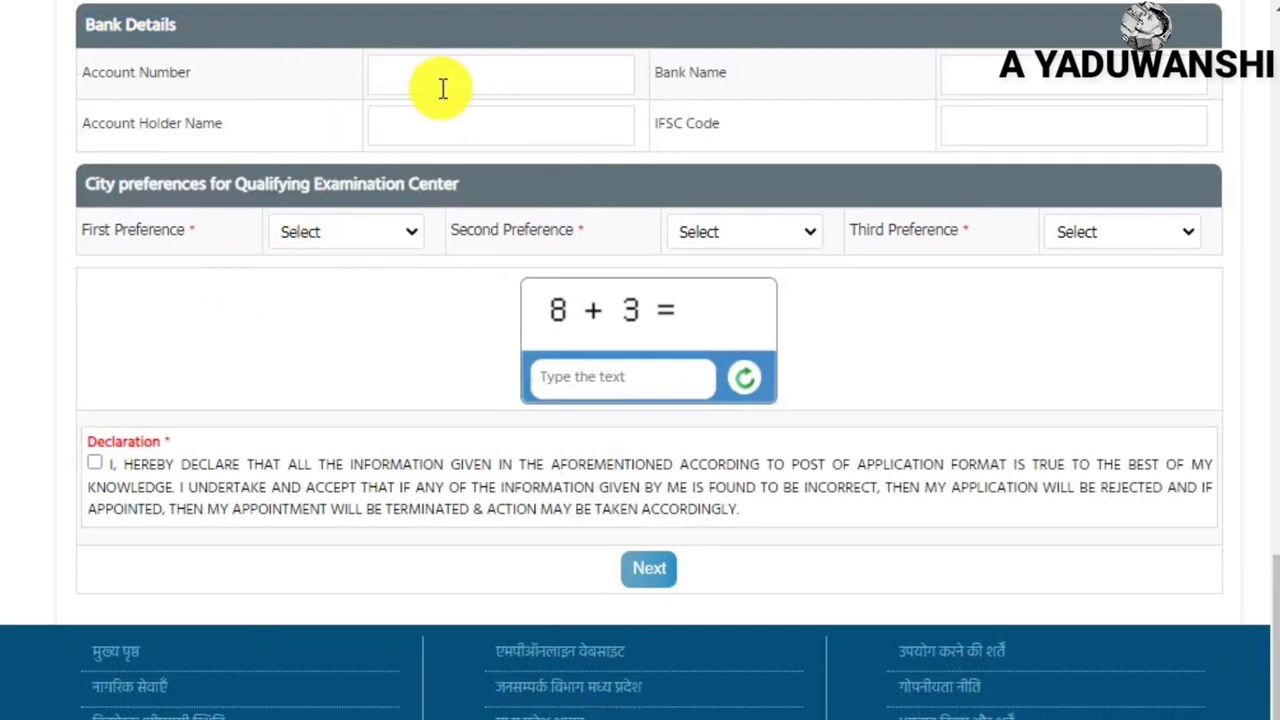
{"action": "left_click", "coordinate": [494, 72]}
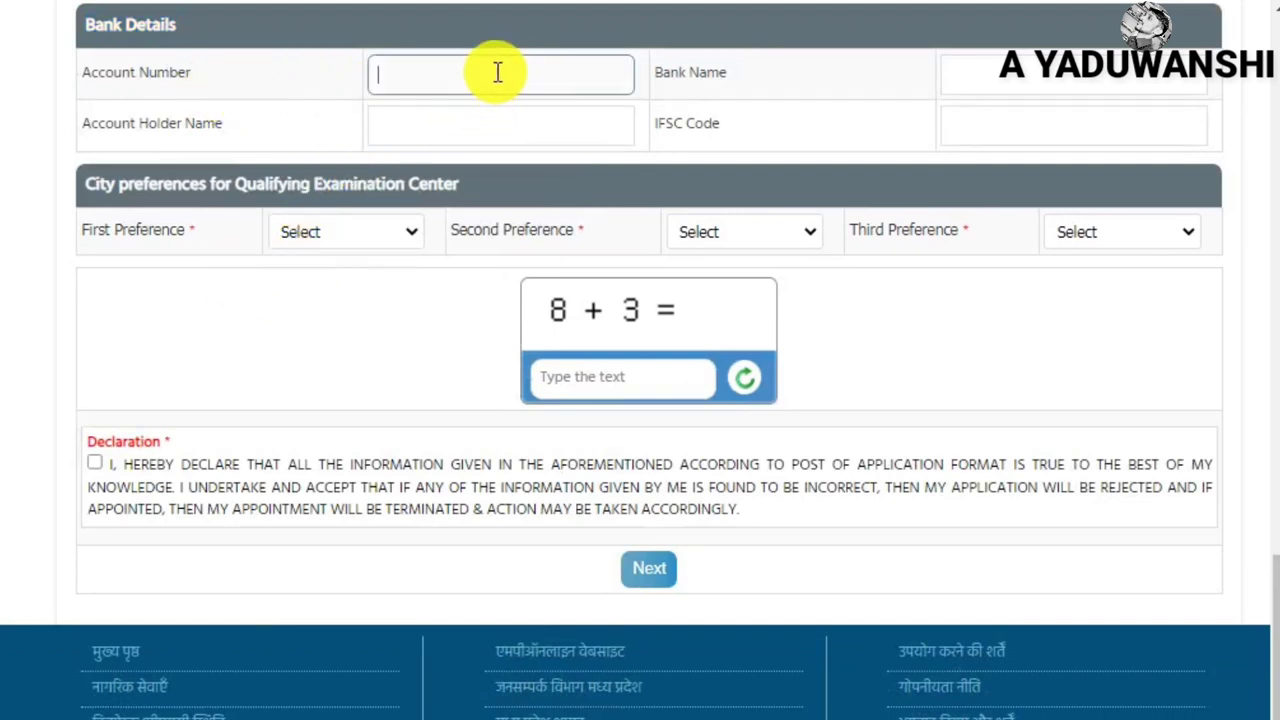
{"action": "left_click", "coordinate": [972, 80]}
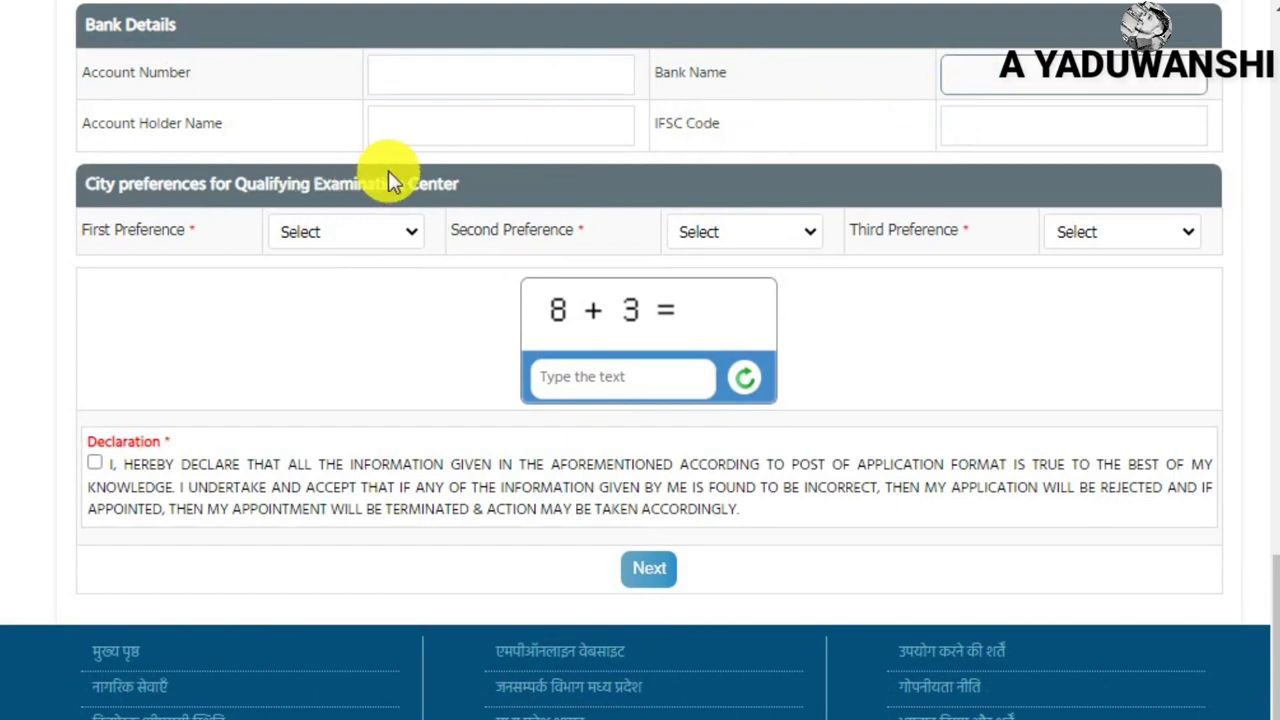
{"action": "left_click", "coordinate": [468, 120]}
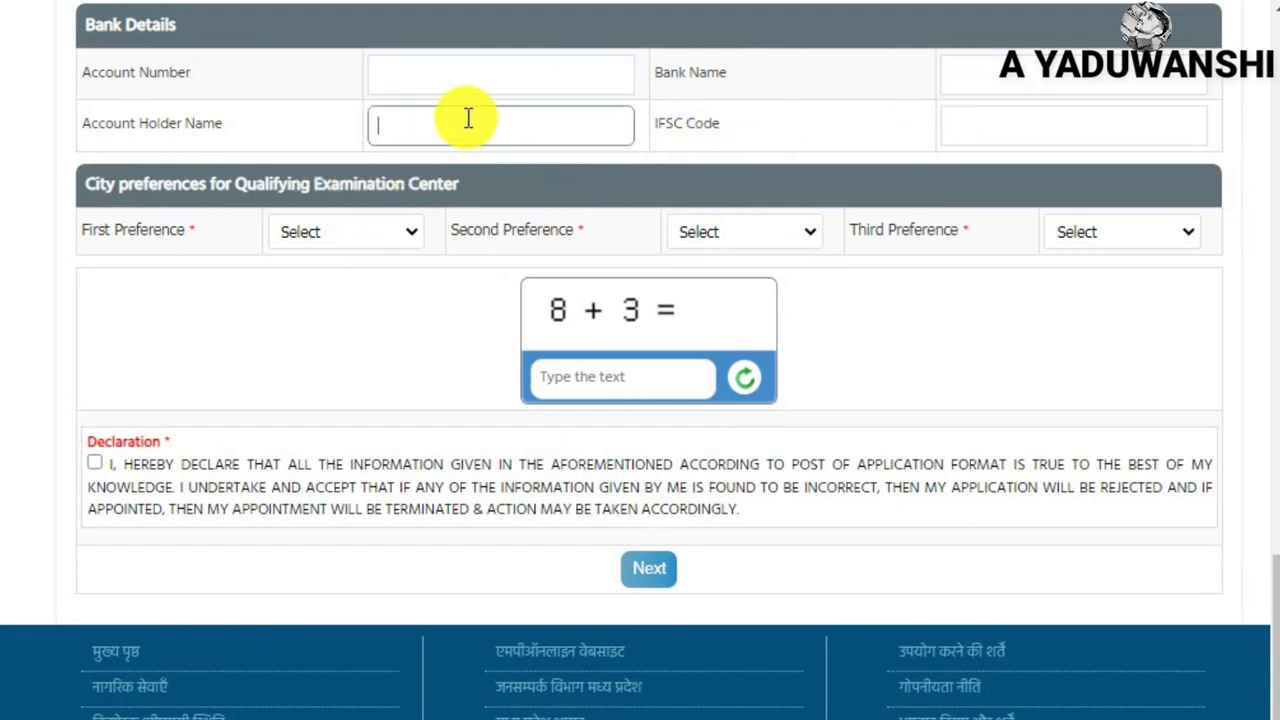
{"action": "left_click", "coordinate": [1032, 123]}
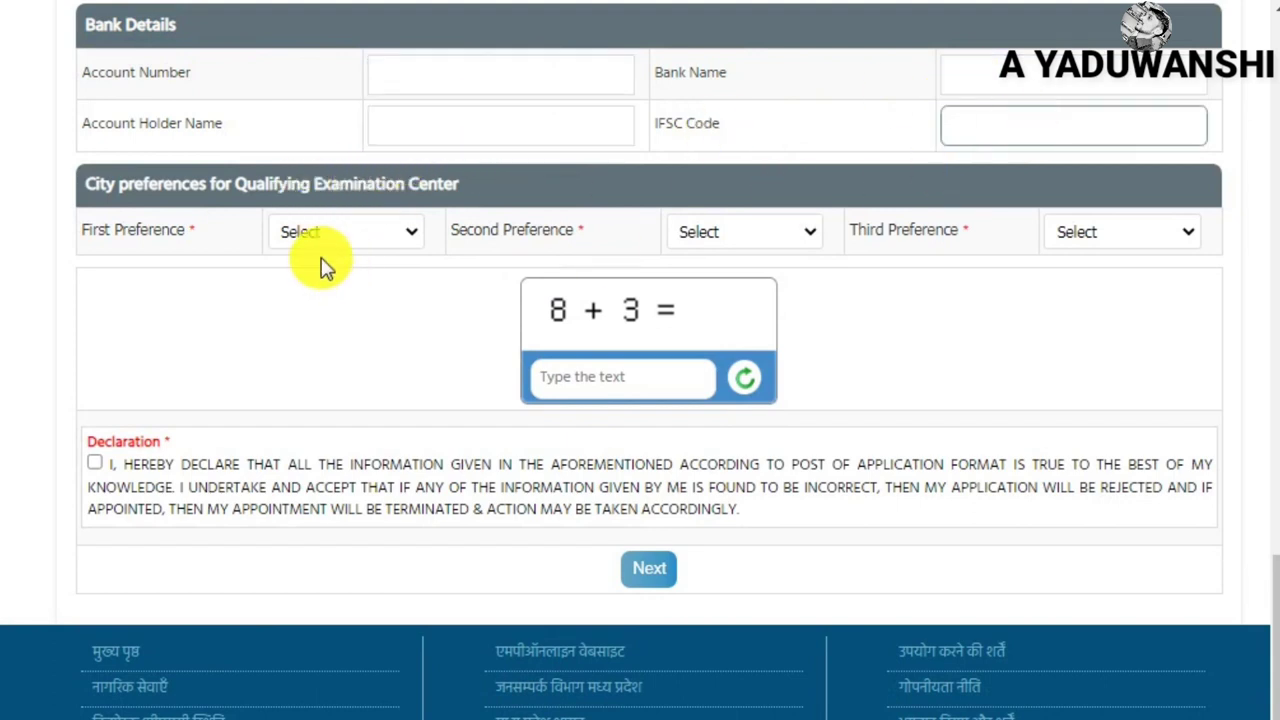
Step: Choose BHOPAL as the first city preference for the qualifying examination center
{"action": "left_click_drag", "start_coordinate": [80, 205], "coordinate": [305, 215]}
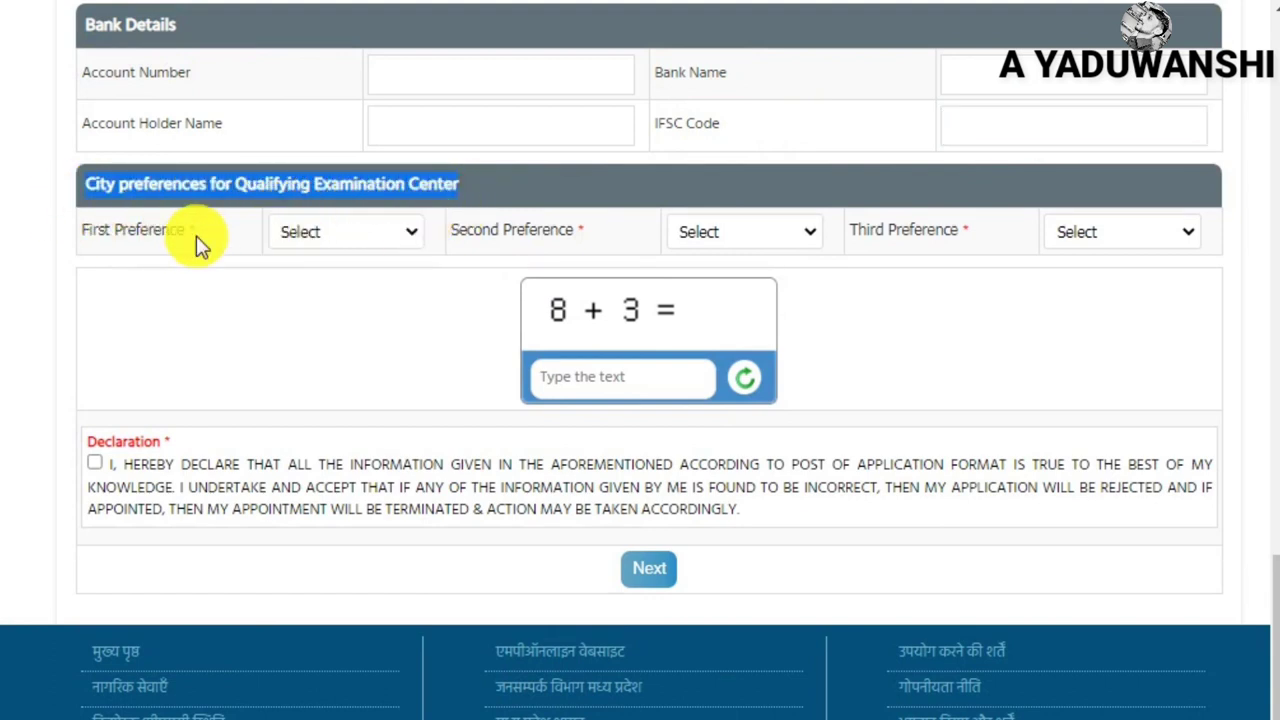
{"action": "left_click", "coordinate": [352, 235]}
{"action": "left_click", "coordinate": [321, 288]}
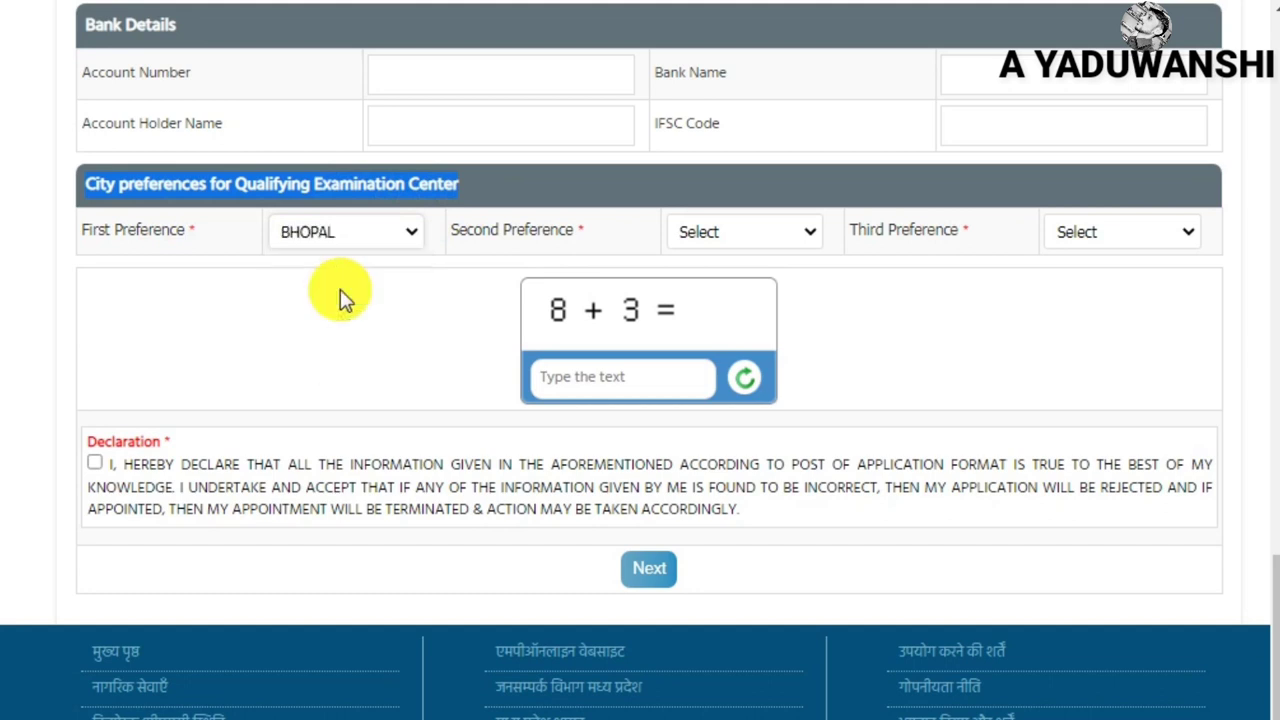
Step: Choose INDORE as the second and JABALPUR as the third city preference for the qualifying examination center
{"action": "left_click", "coordinate": [751, 240]}
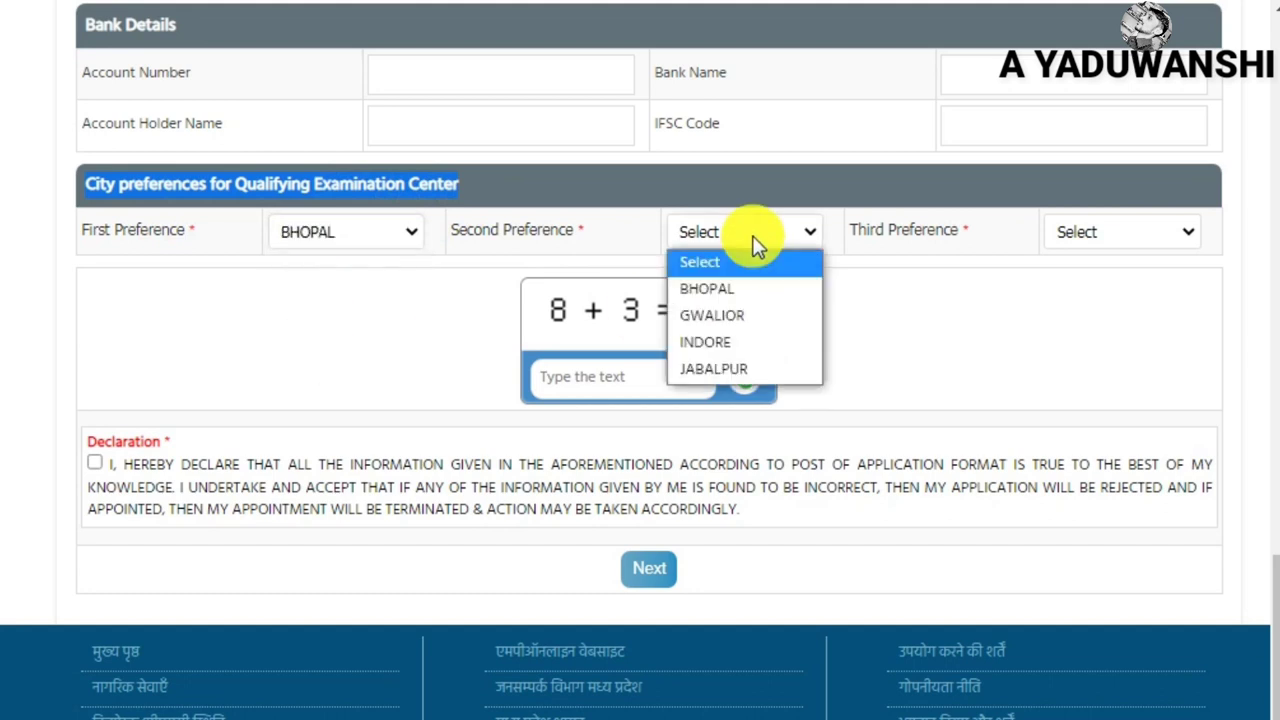
{"action": "left_click", "coordinate": [742, 343]}
{"action": "left_click", "coordinate": [1110, 233]}
{"action": "left_click", "coordinate": [1110, 370]}
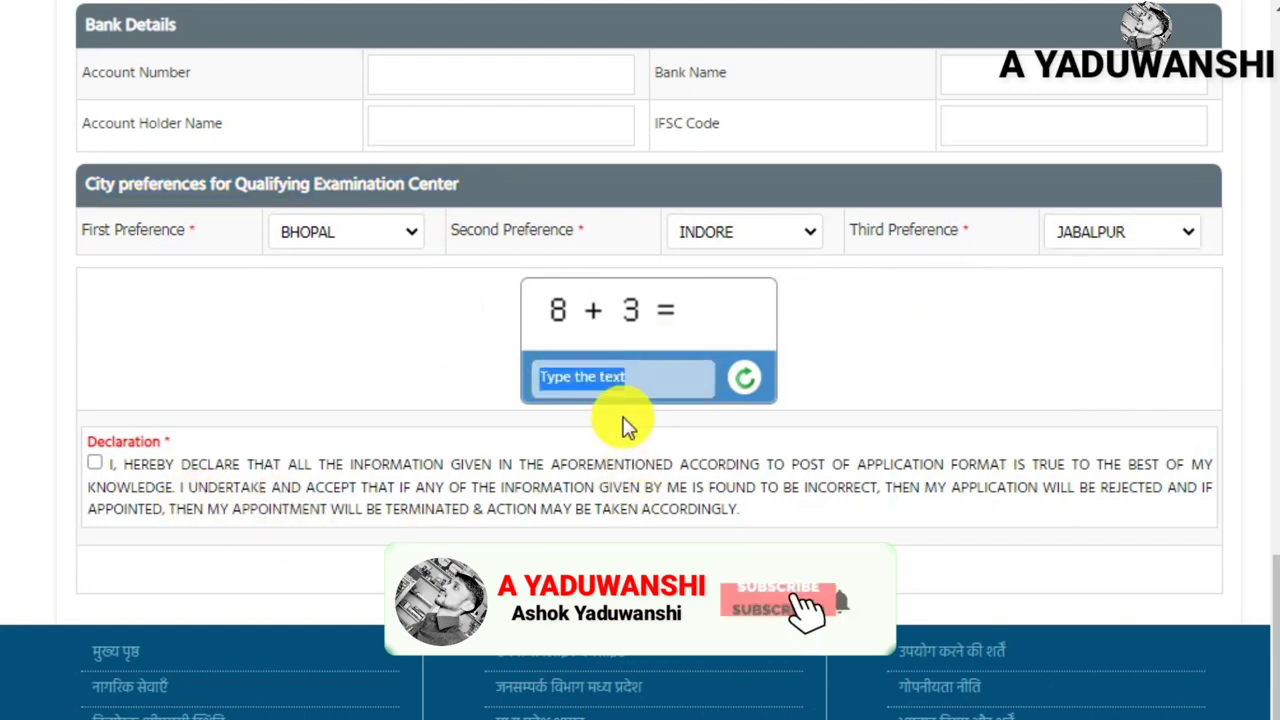
Step: Accept the declaration and continue to the next part of the application form
{"action": "left_click", "coordinate": [94, 464]}
{"action": "left_click", "coordinate": [94, 464]}
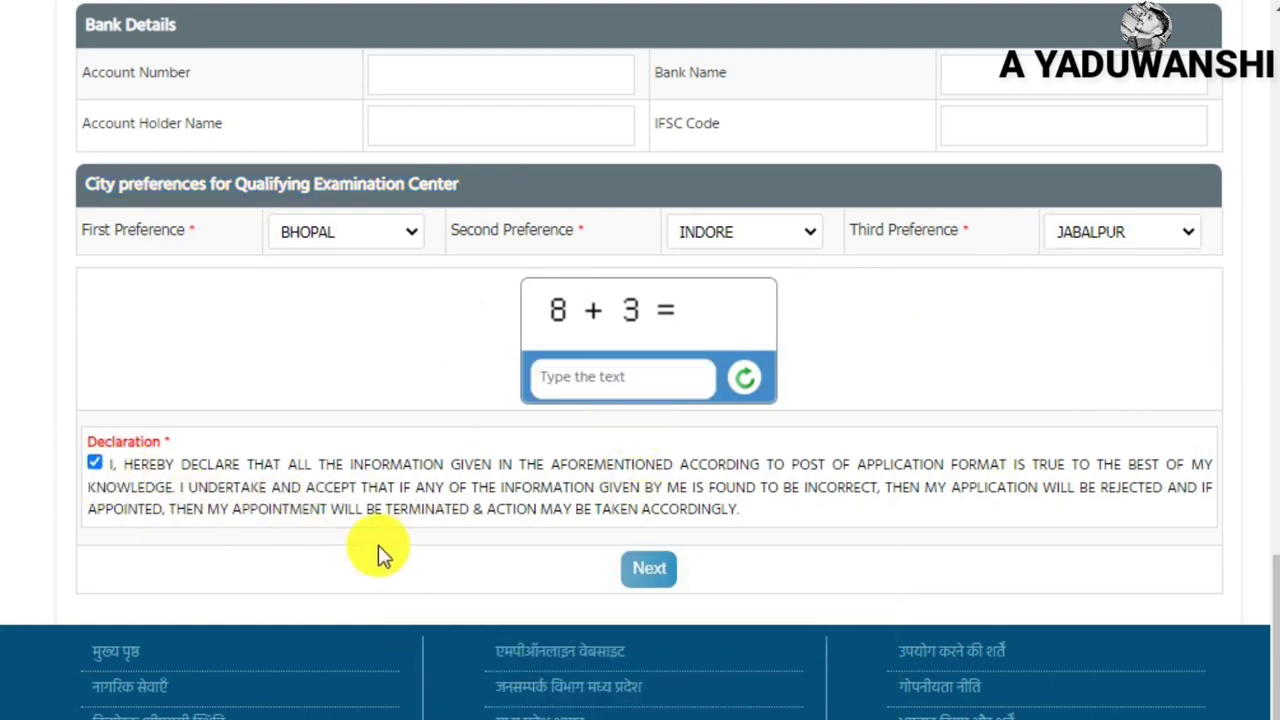
{"action": "left_click", "coordinate": [650, 572]}
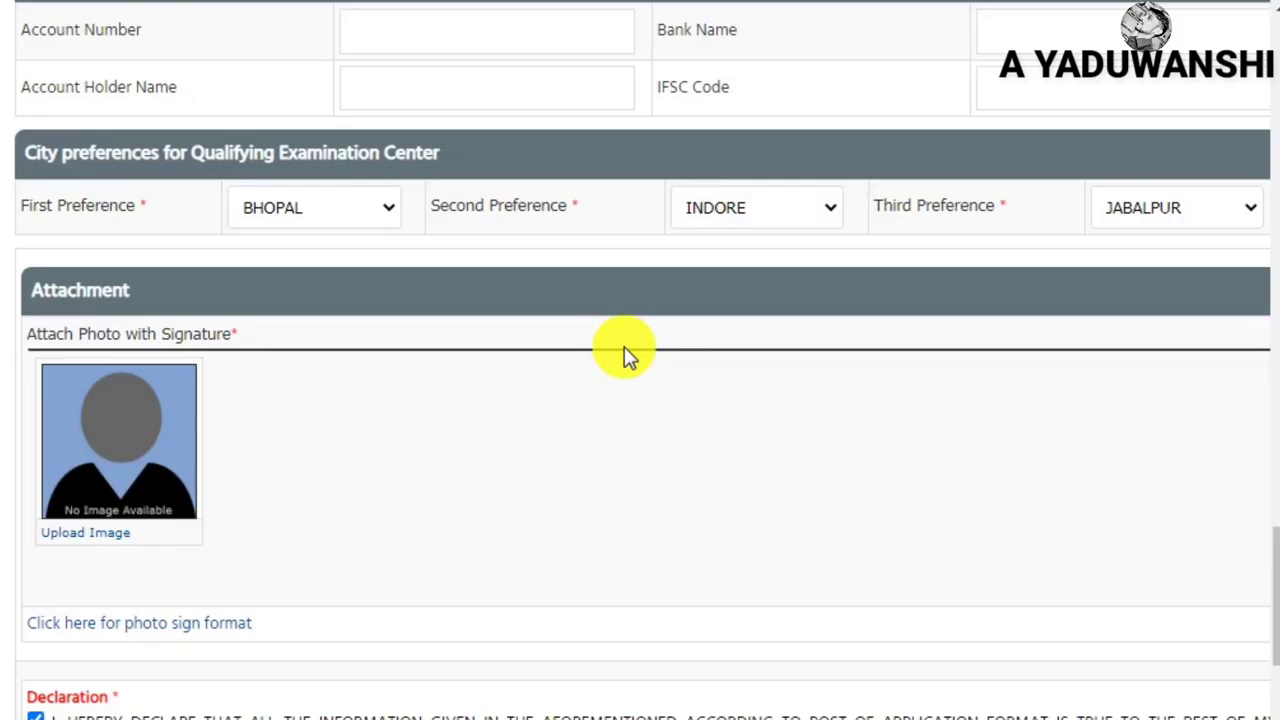
Step: Load the applicant's photo-with-signature image file for the Attachment section
{"action": "scroll", "coordinate": [386, 363], "scroll_direction": "down", "scroll_amount": 2}
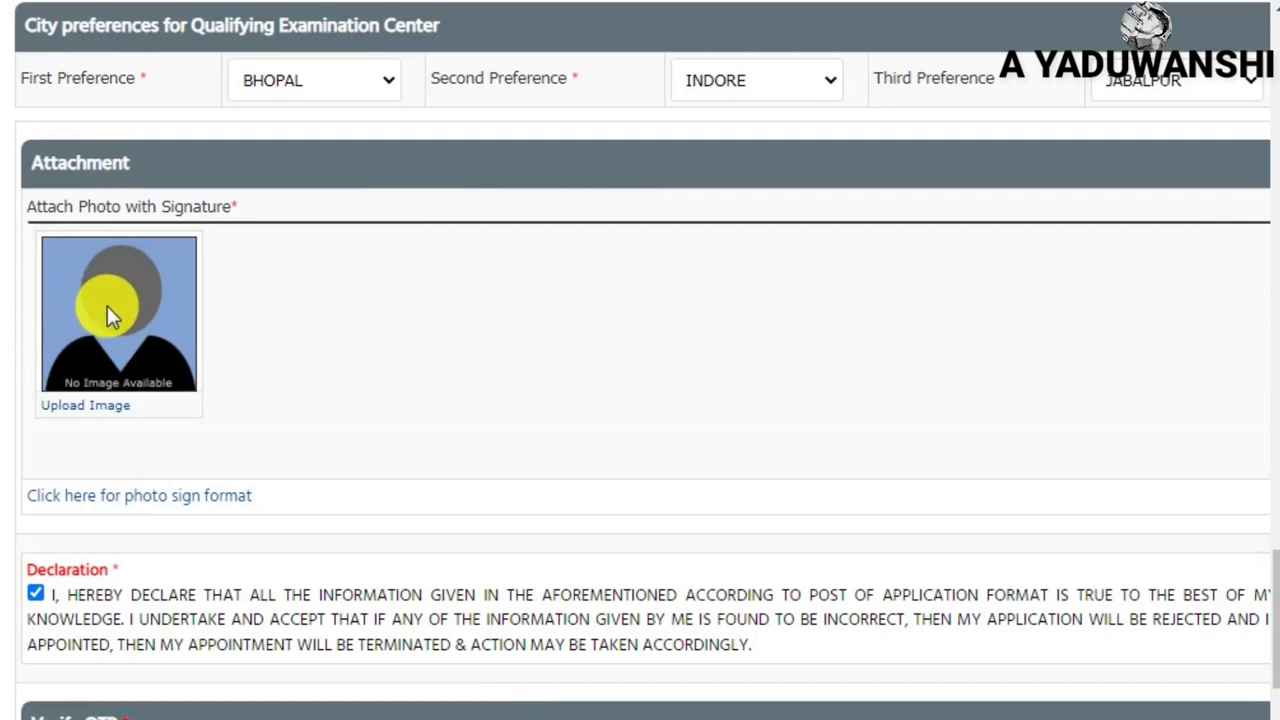
{"action": "left_click", "coordinate": [93, 408]}
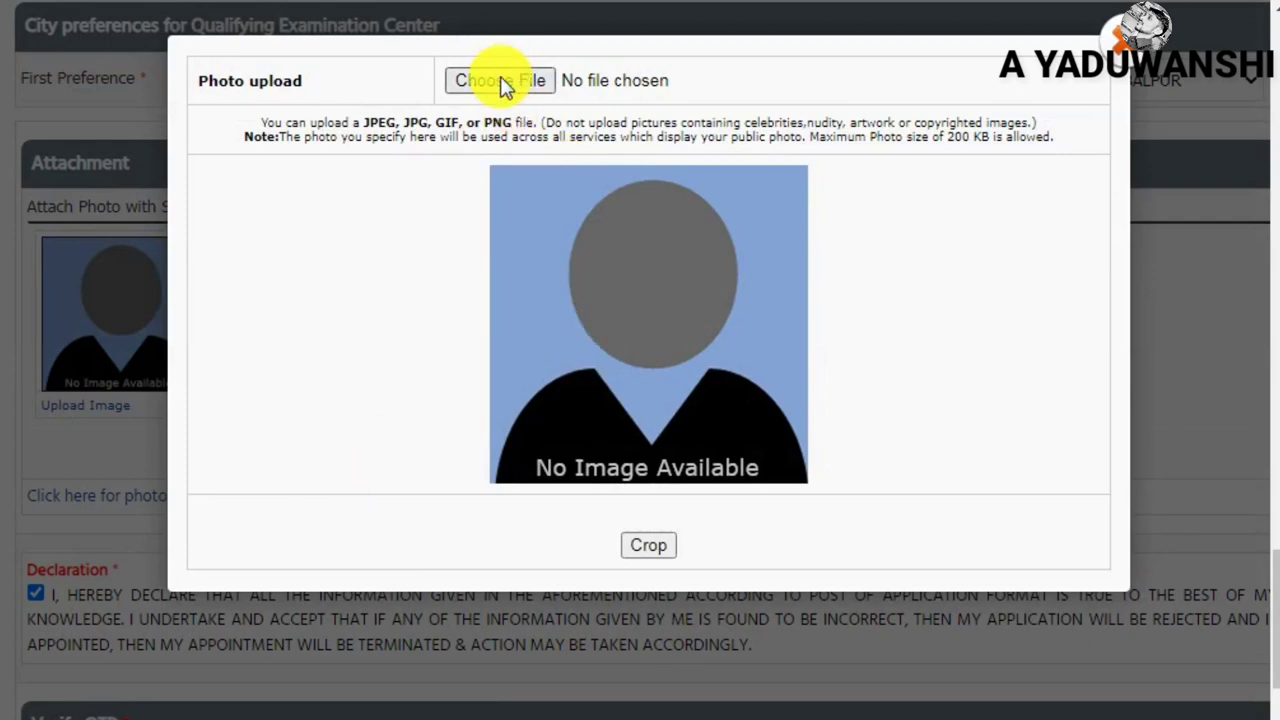
{"action": "left_click", "coordinate": [500, 81]}
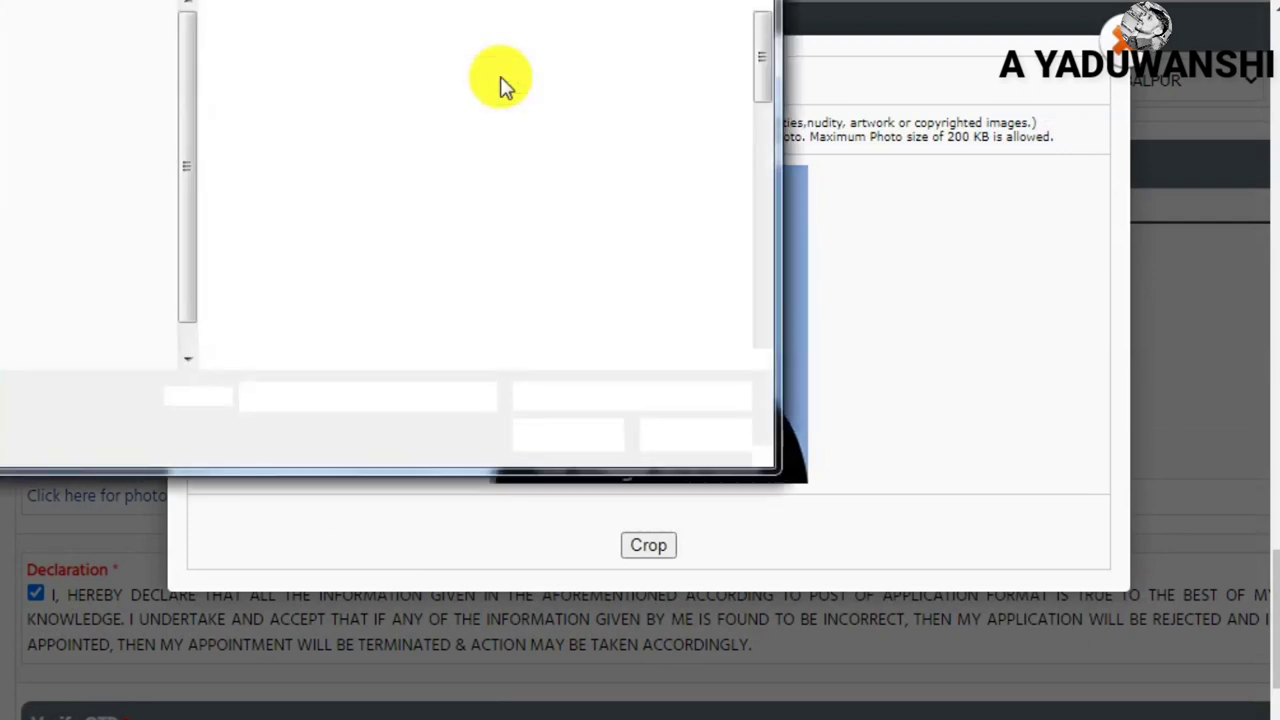
{"action": "double_click", "coordinate": [493, 74]}
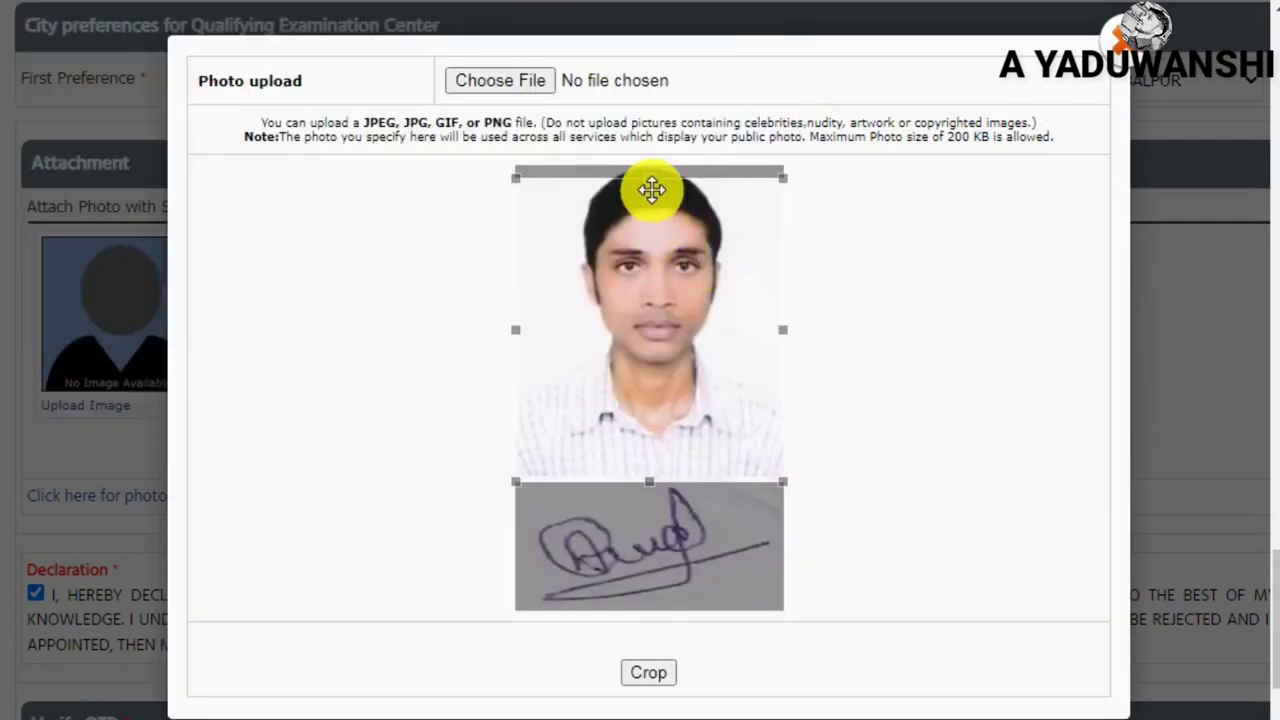
Step: Extend the crop area to cover the whole photo and the signature below it, and crop the image
{"action": "left_click_drag", "start_coordinate": [651, 180], "coordinate": [657, 163]}
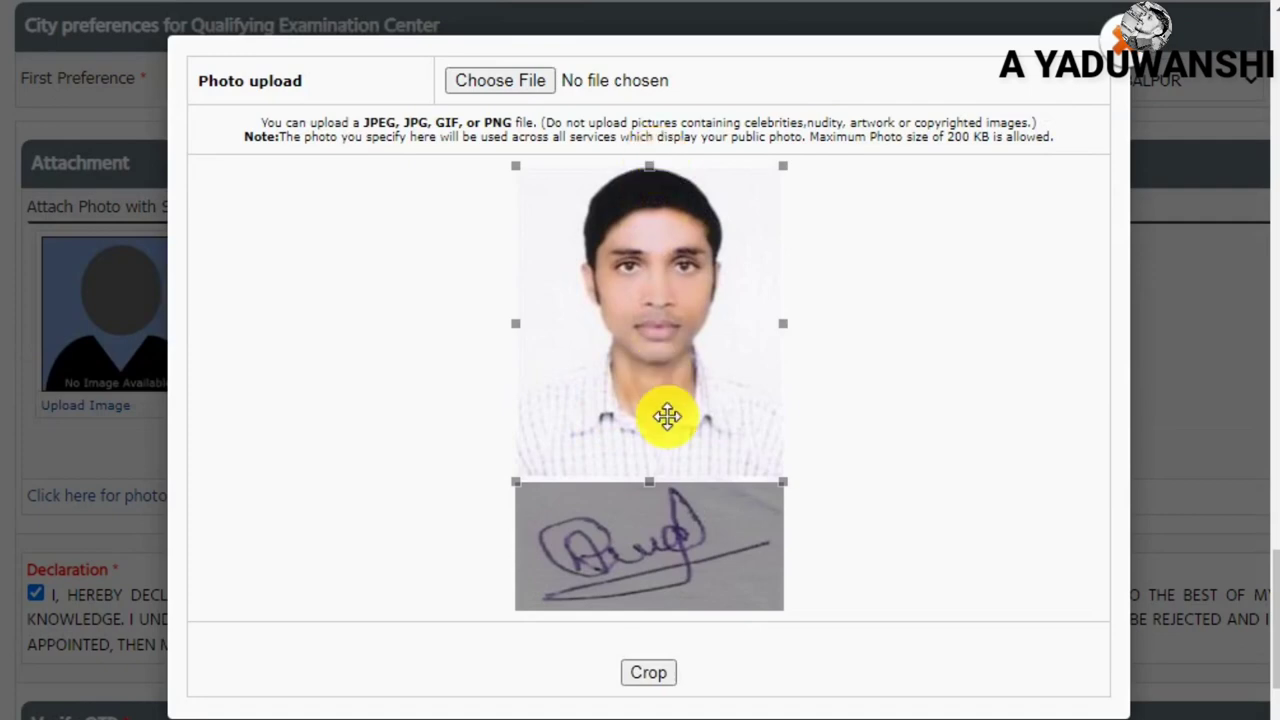
{"action": "left_click_drag", "start_coordinate": [651, 482], "coordinate": [654, 608]}
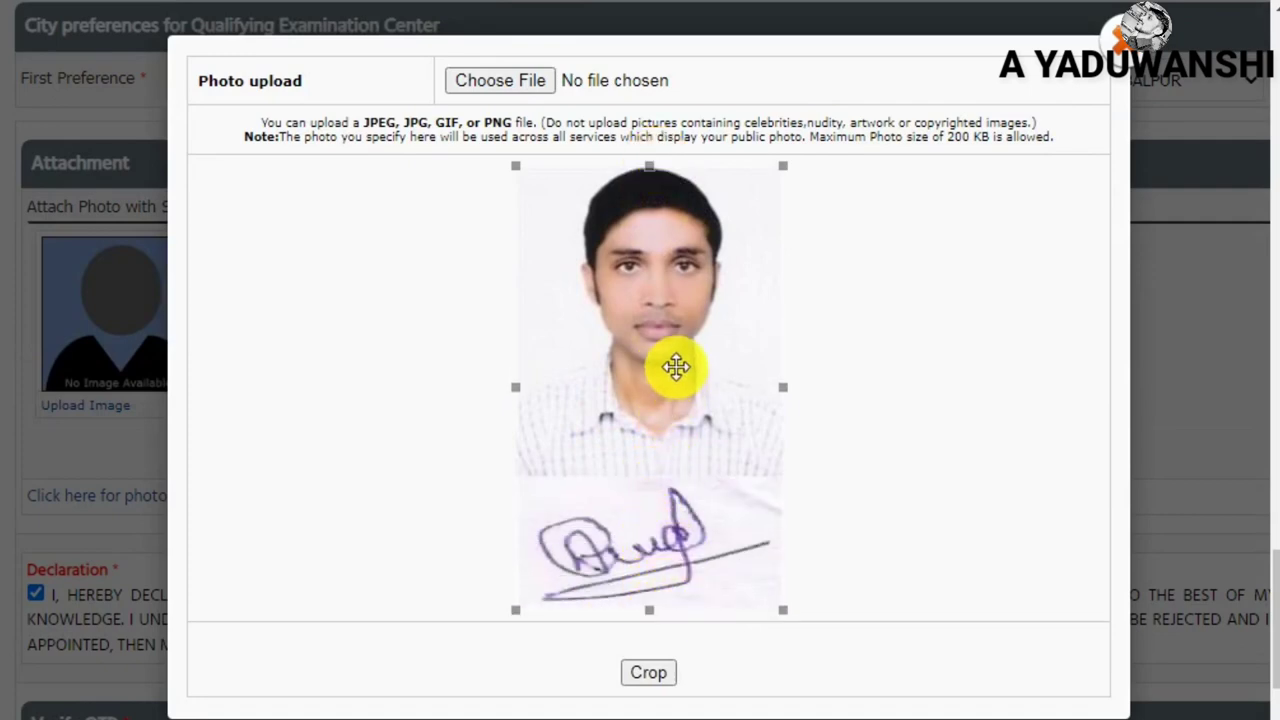
{"action": "left_click", "coordinate": [650, 674]}
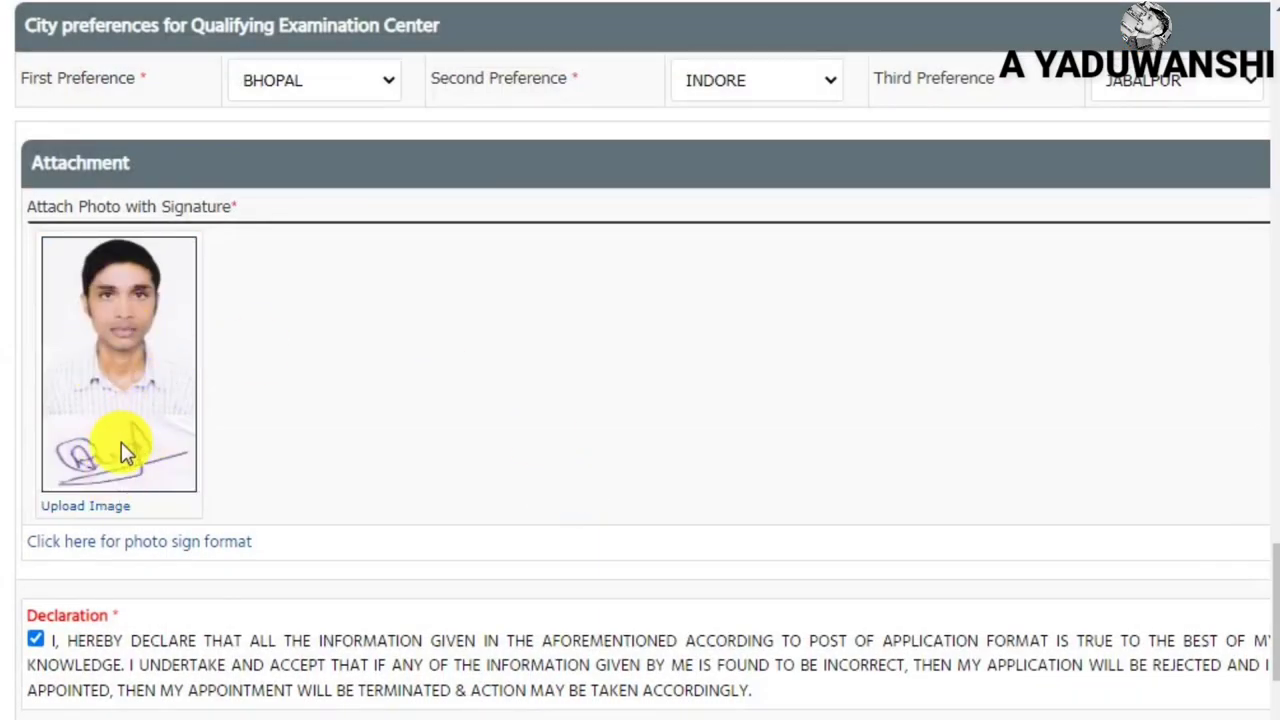
Step: Make the OTP field in the Verify OTP section ready for entry
{"action": "scroll", "coordinate": [314, 385], "scroll_direction": "down", "scroll_amount": 5}
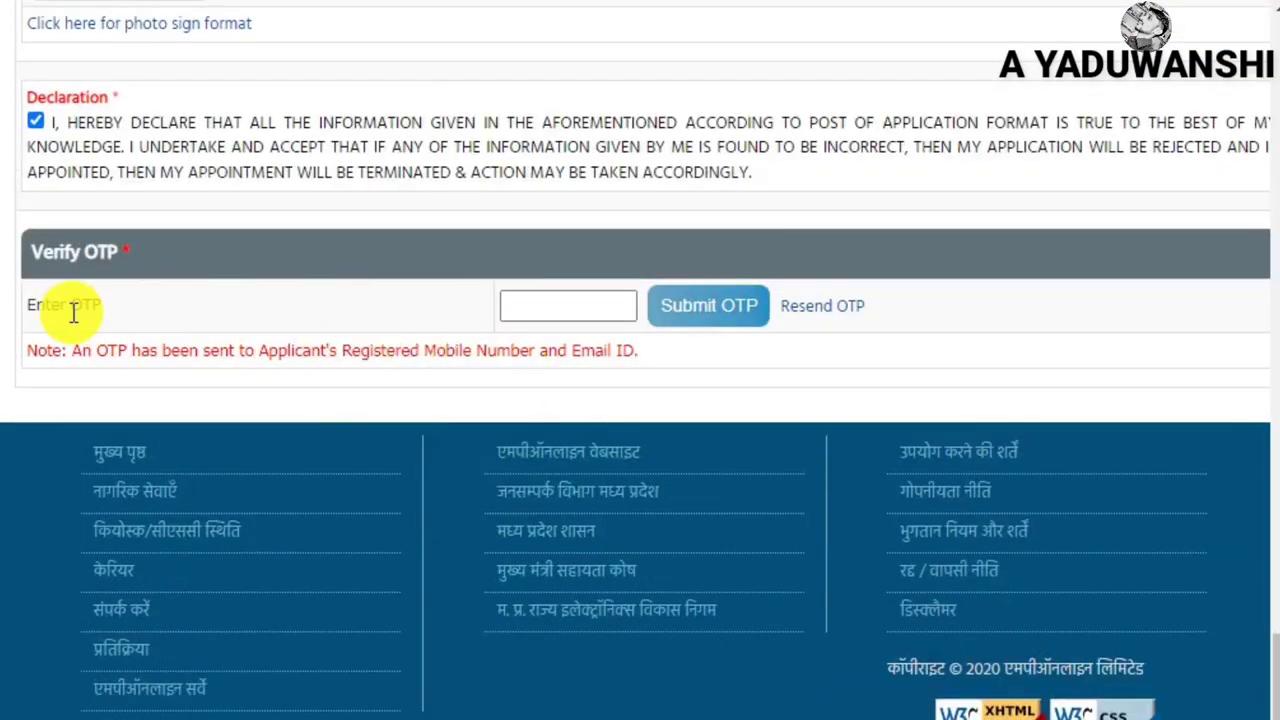
{"action": "left_click_drag", "start_coordinate": [66, 305], "coordinate": [37, 305]}
{"action": "left_click", "coordinate": [572, 306]}
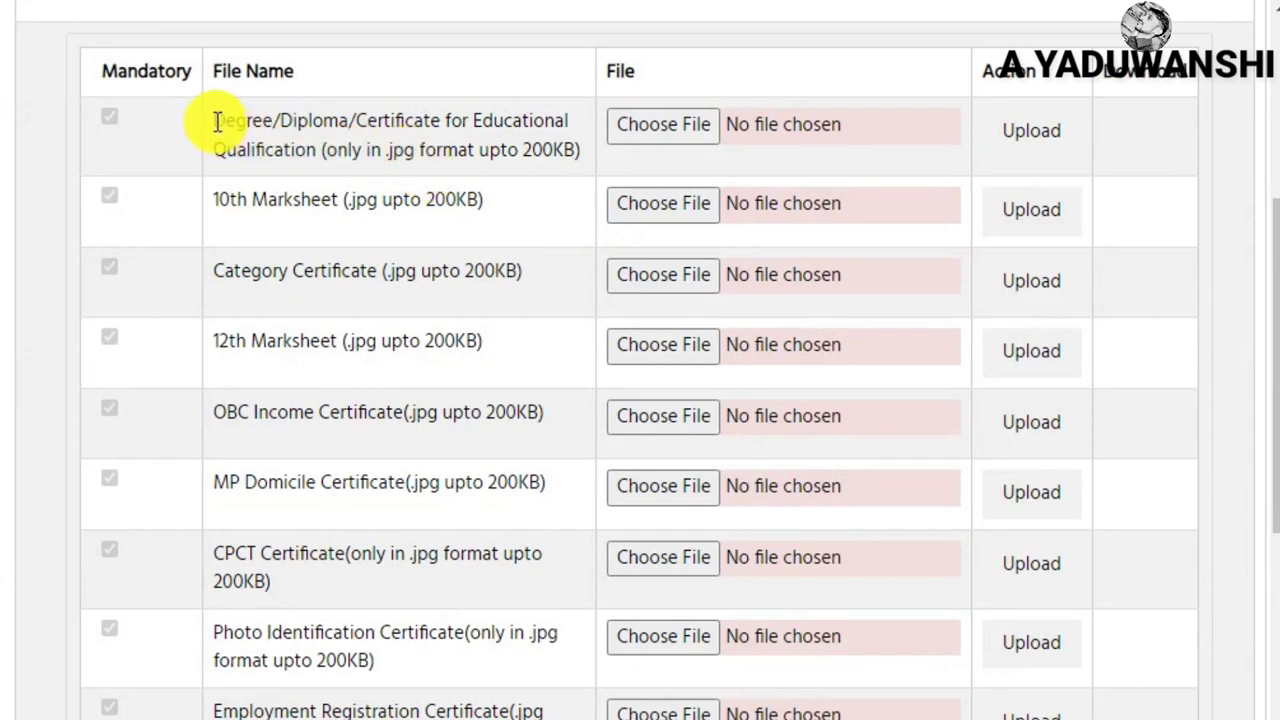
Step: Review the mandatory document list, from the degree and marksheets to the domicile, CPCT, photo identification and employment registration certificates
{"action": "left_click_drag", "start_coordinate": [216, 122], "coordinate": [577, 150]}
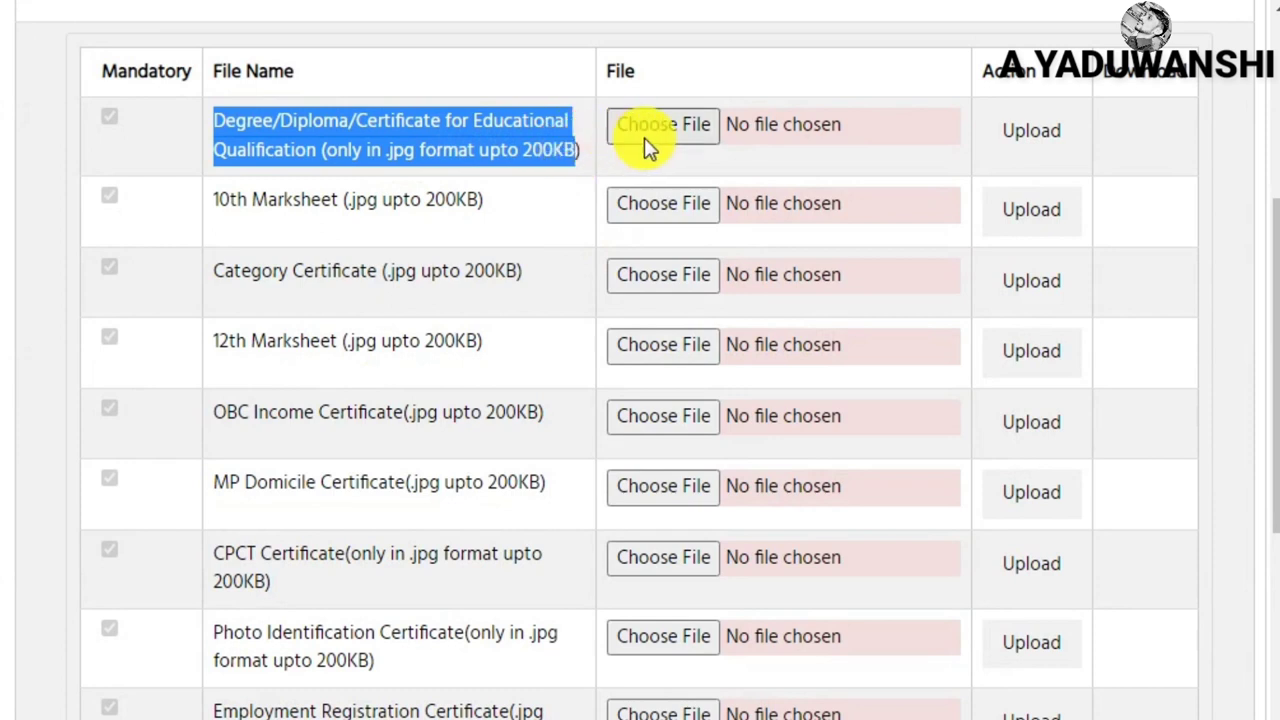
{"action": "double_click", "coordinate": [229, 203]}
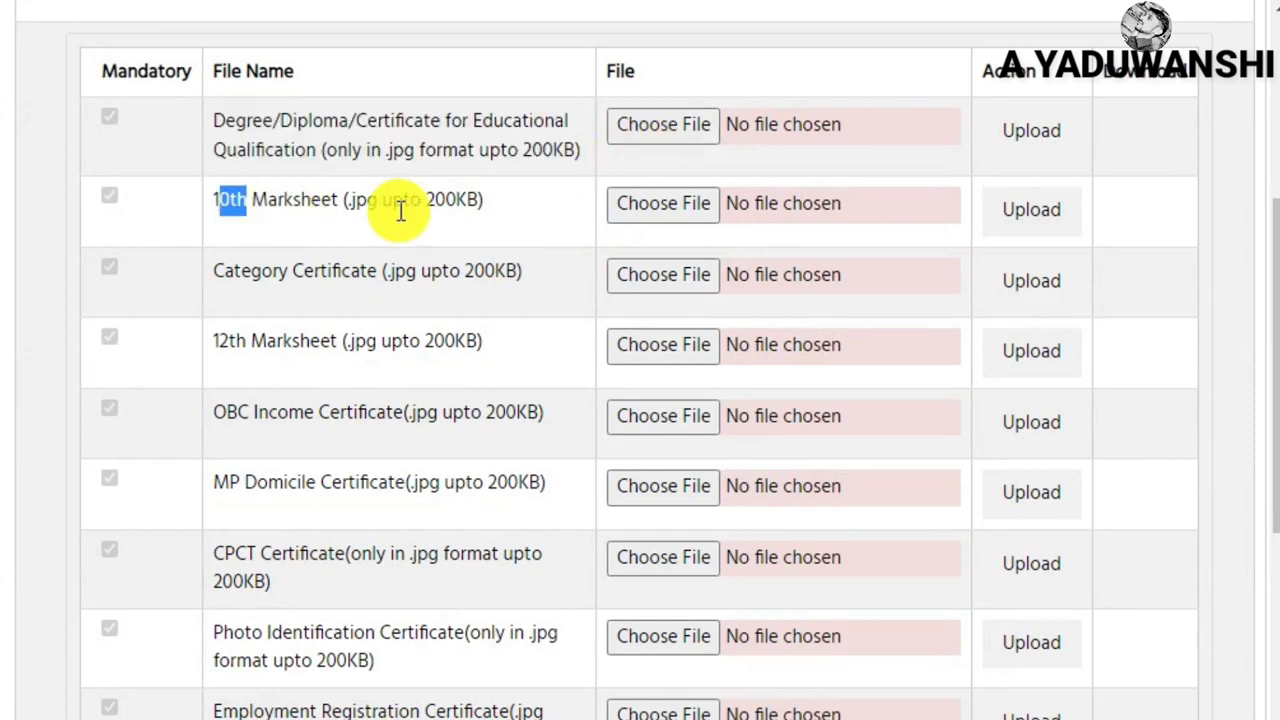
{"action": "left_click_drag", "start_coordinate": [400, 210], "coordinate": [483, 203]}
{"action": "left_click_drag", "start_coordinate": [214, 268], "coordinate": [526, 274]}
{"action": "left_click_drag", "start_coordinate": [229, 347], "coordinate": [474, 345]}
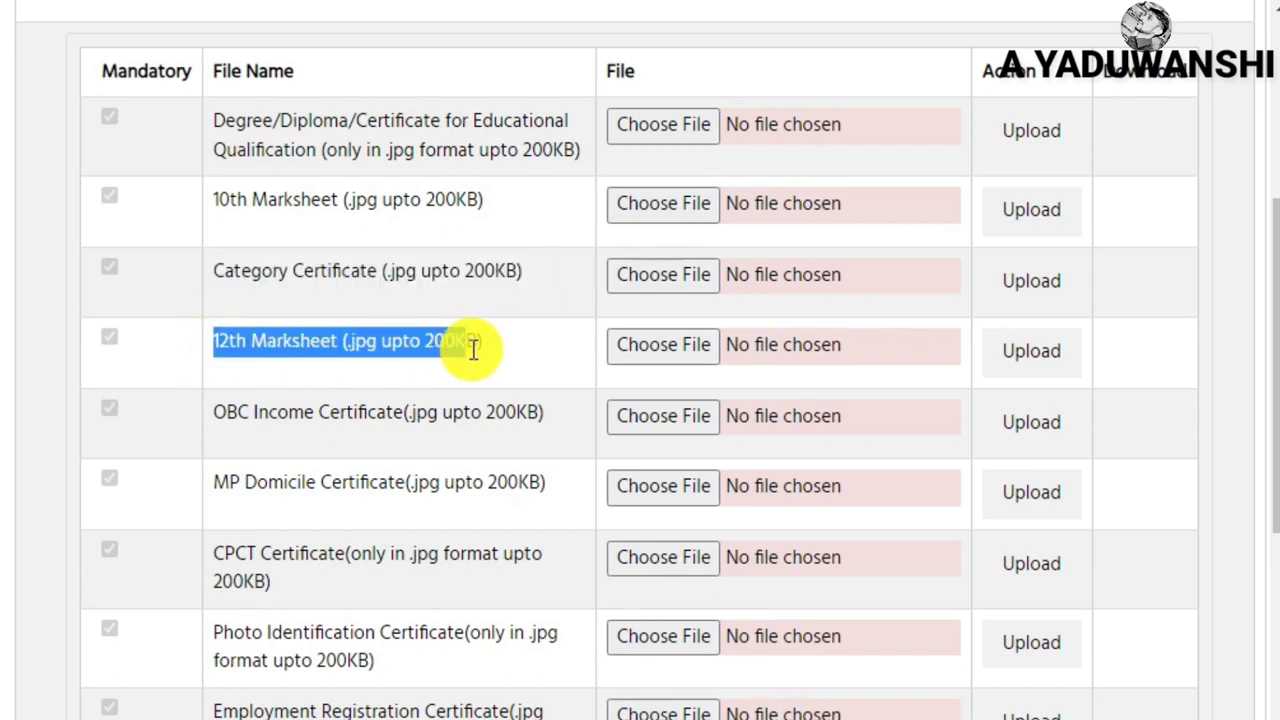
{"action": "left_click_drag", "start_coordinate": [218, 412], "coordinate": [548, 422]}
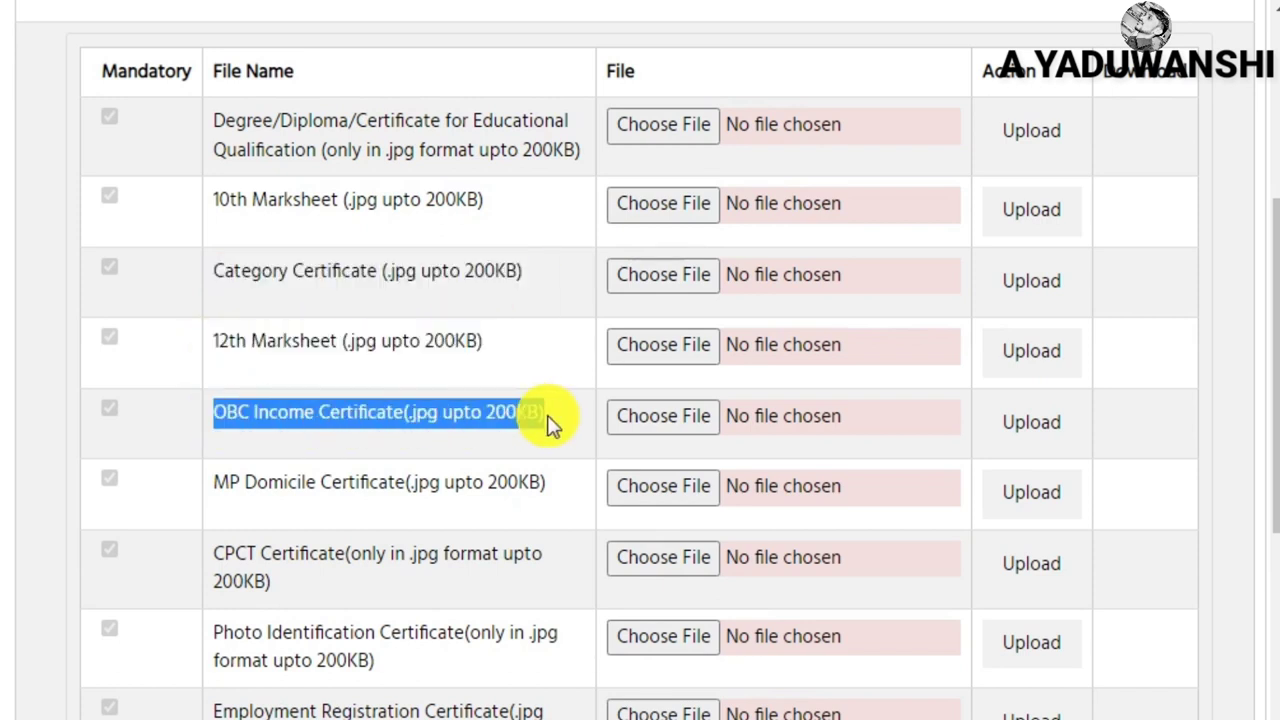
{"action": "scroll", "coordinate": [548, 422], "scroll_direction": "down", "scroll_amount": 3}
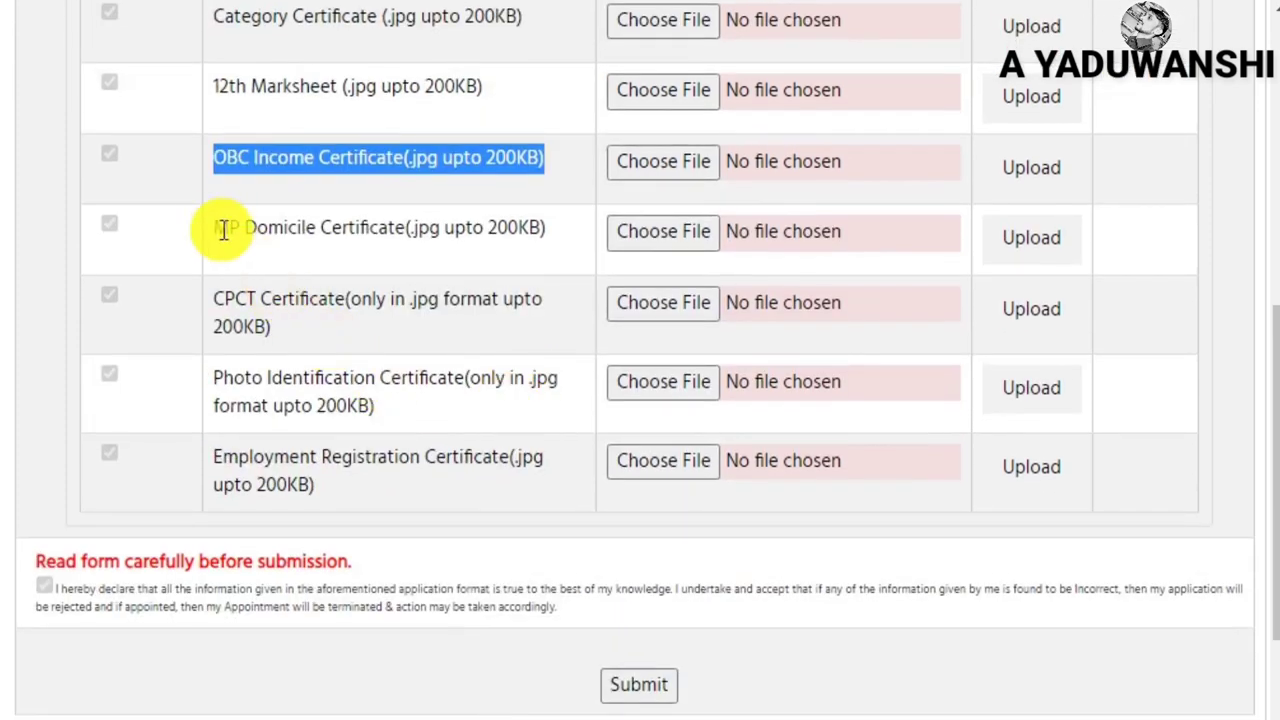
{"action": "left_click_drag", "start_coordinate": [214, 228], "coordinate": [522, 246]}
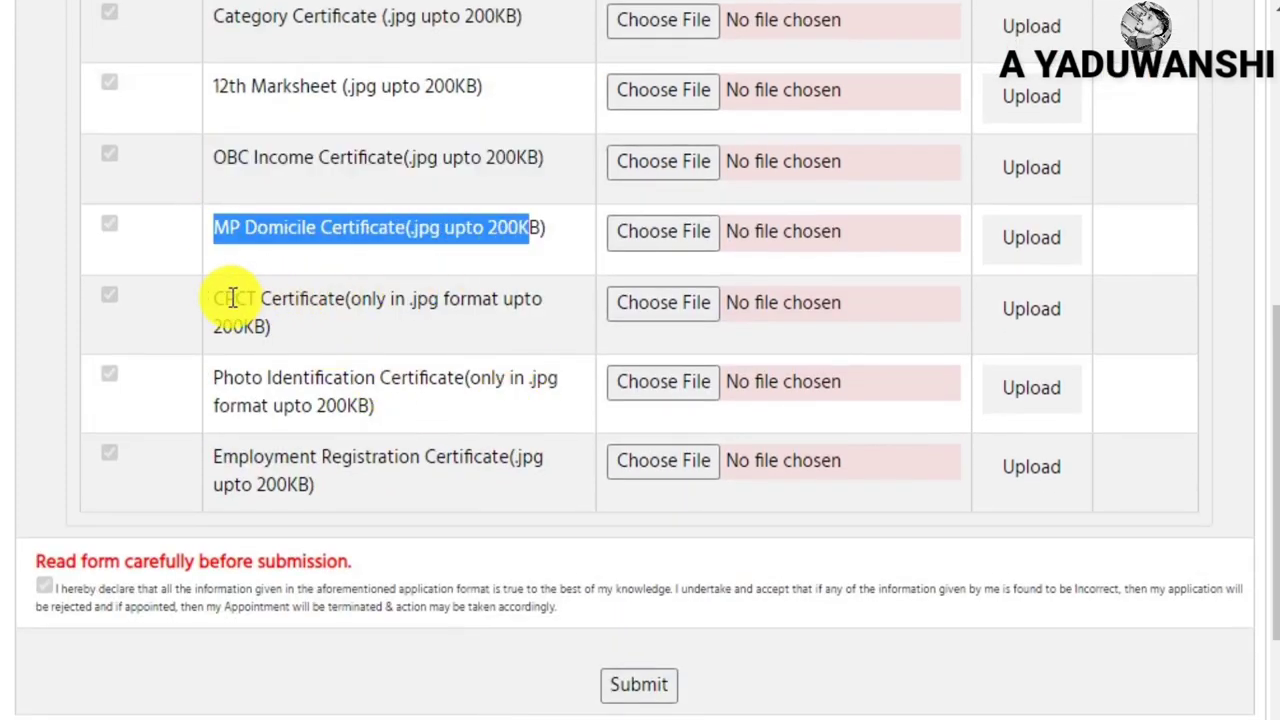
{"action": "left_click_drag", "start_coordinate": [216, 297], "coordinate": [540, 303]}
{"action": "left_click_drag", "start_coordinate": [224, 378], "coordinate": [391, 434]}
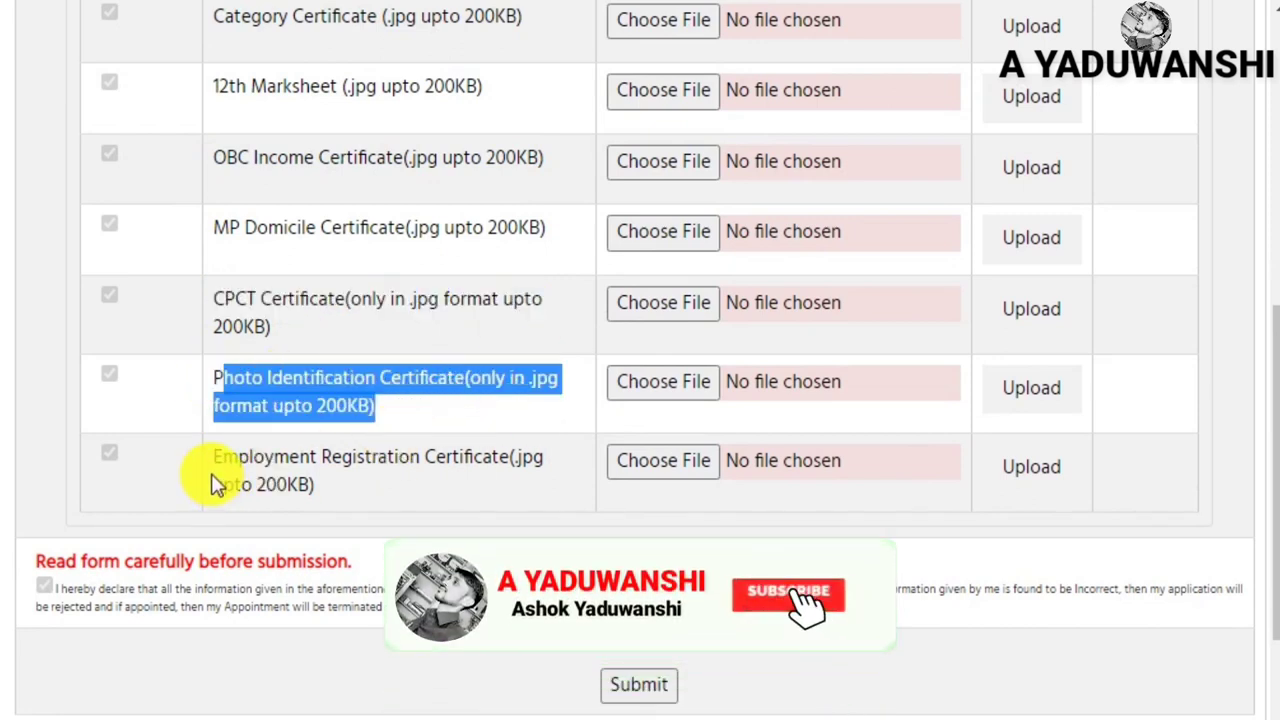
{"action": "left_click_drag", "start_coordinate": [210, 466], "coordinate": [409, 491]}
{"action": "left_click", "coordinate": [520, 432]}
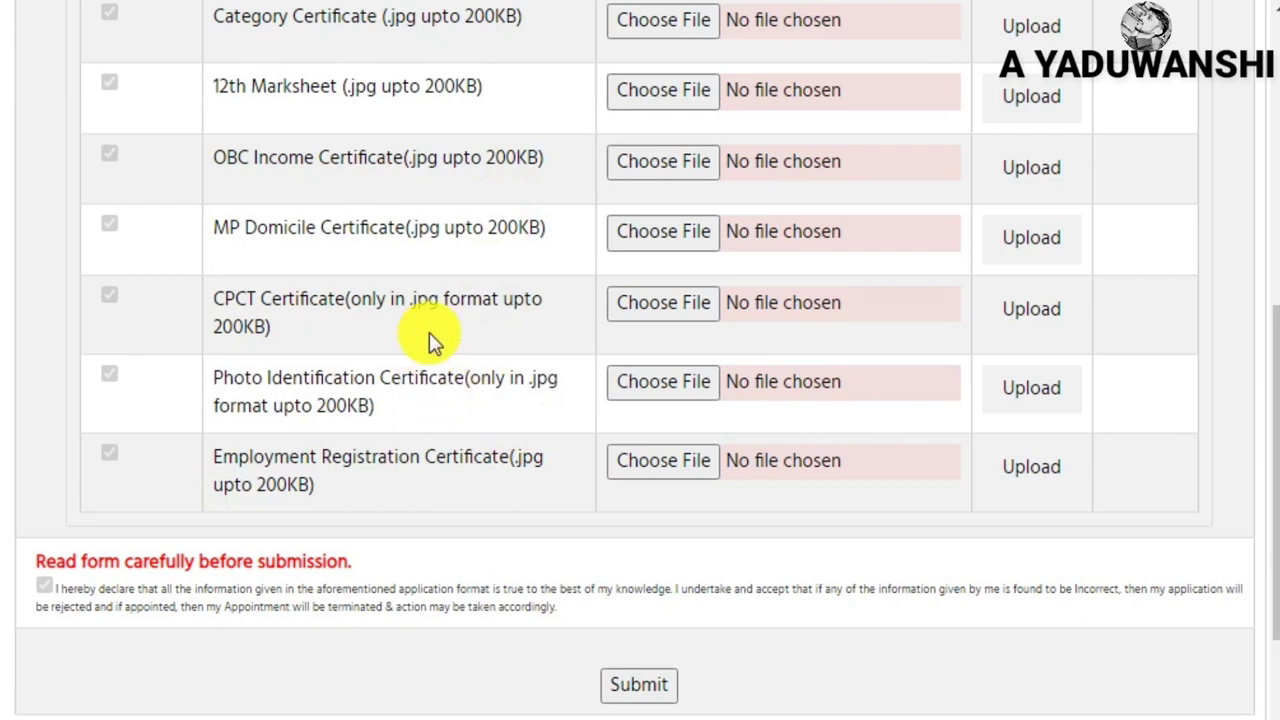
{"action": "left_click_drag", "start_coordinate": [1268, 388], "coordinate": [1266, 283]}
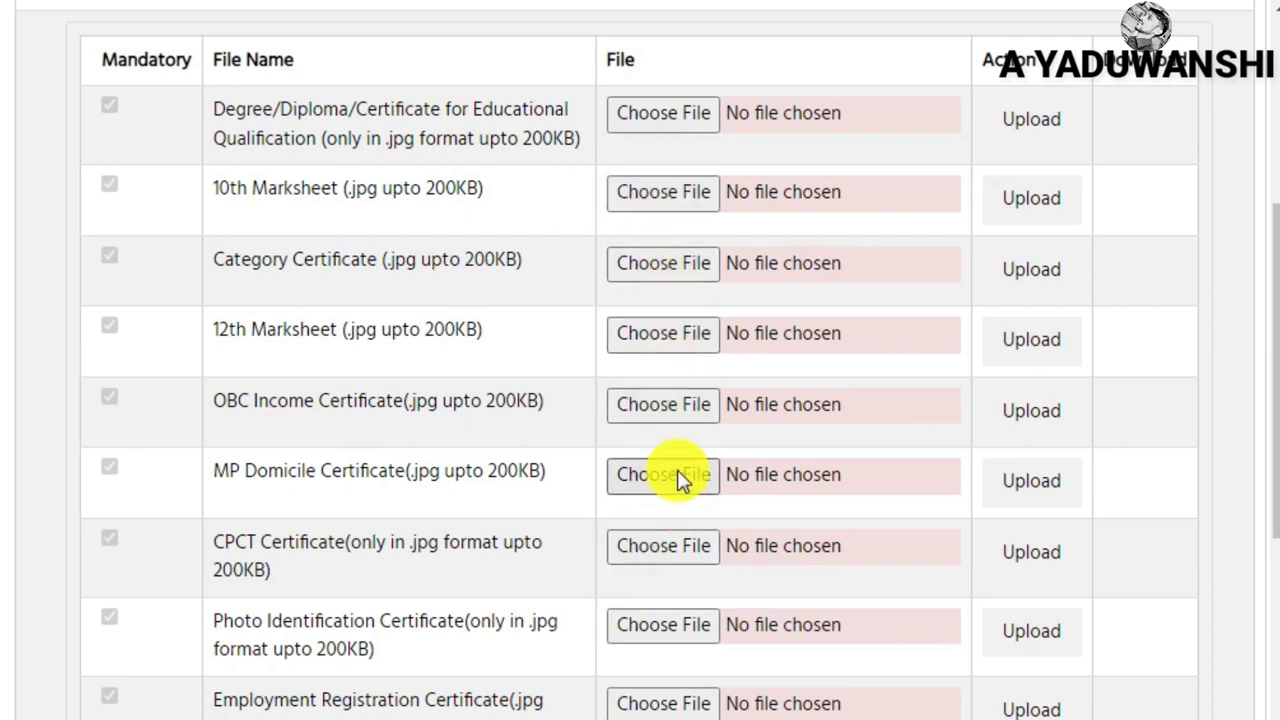
Step: Check the download links for the uploaded documents and submit the application form
{"action": "scroll", "coordinate": [809, 340], "scroll_direction": "down", "scroll_amount": 3}
{"action": "scroll", "coordinate": [774, 284], "scroll_direction": "up", "scroll_amount": 2}
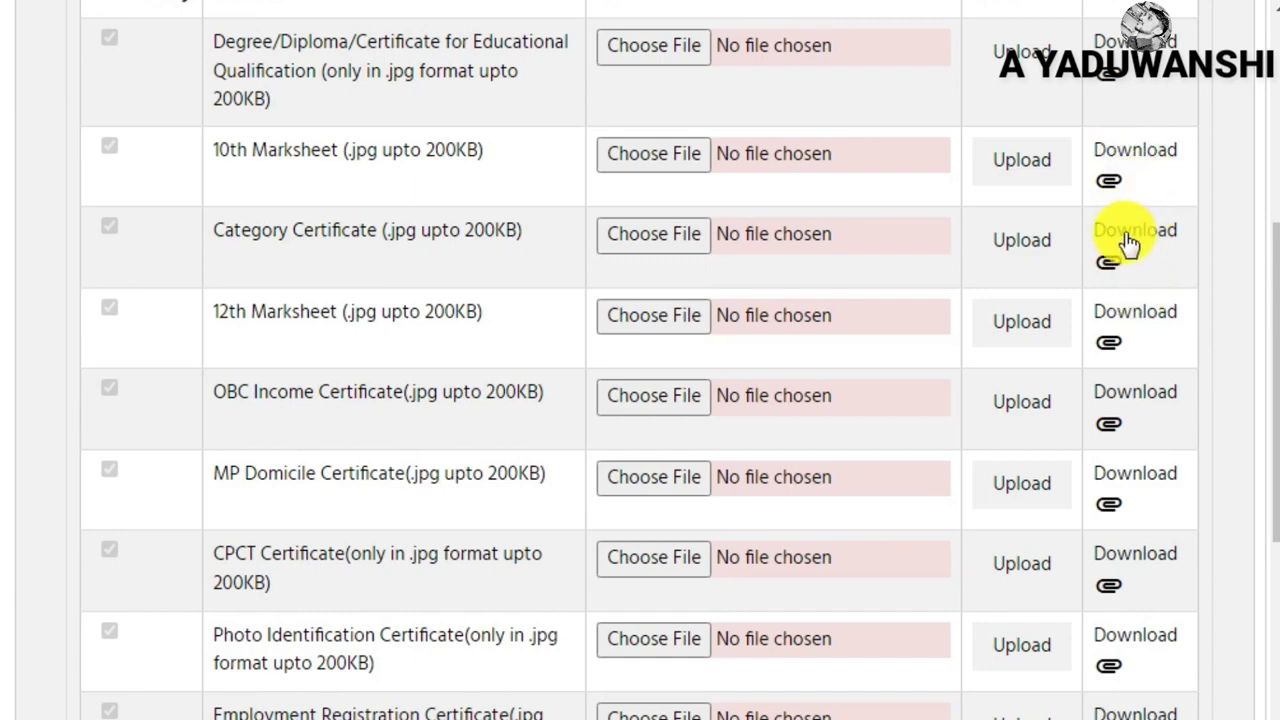
{"action": "scroll", "coordinate": [1117, 248], "scroll_direction": "down", "scroll_amount": 4}
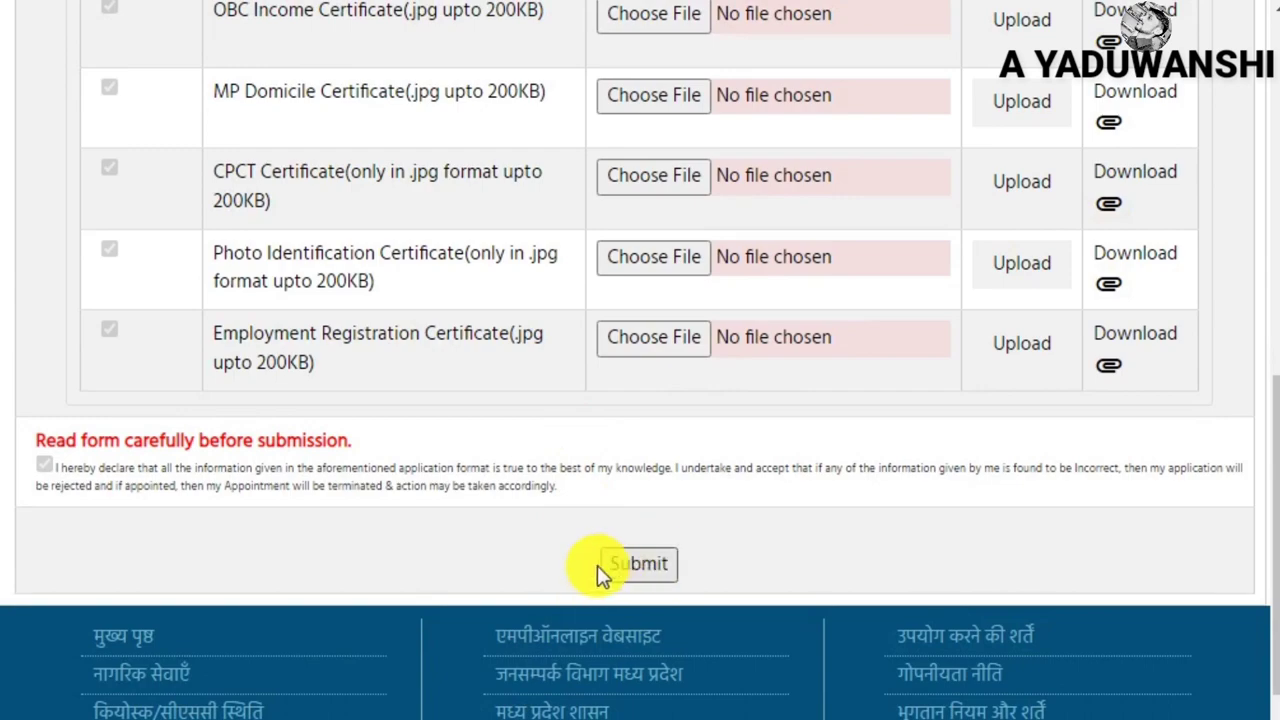
{"action": "left_click", "coordinate": [633, 564]}
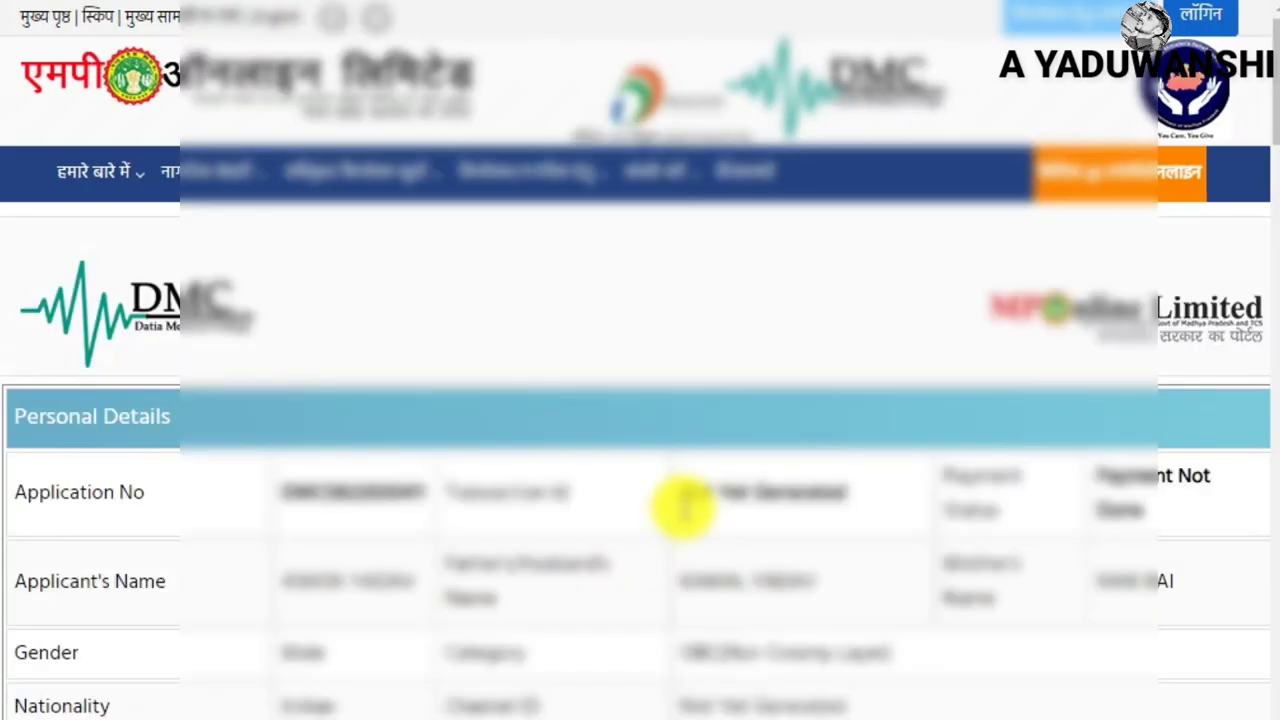
Step: Review the application summary, including personal details, qualifications, city preferences, fee details, photo with signature and the document section
{"action": "scroll", "coordinate": [676, 430], "scroll_direction": "down", "scroll_amount": 1}
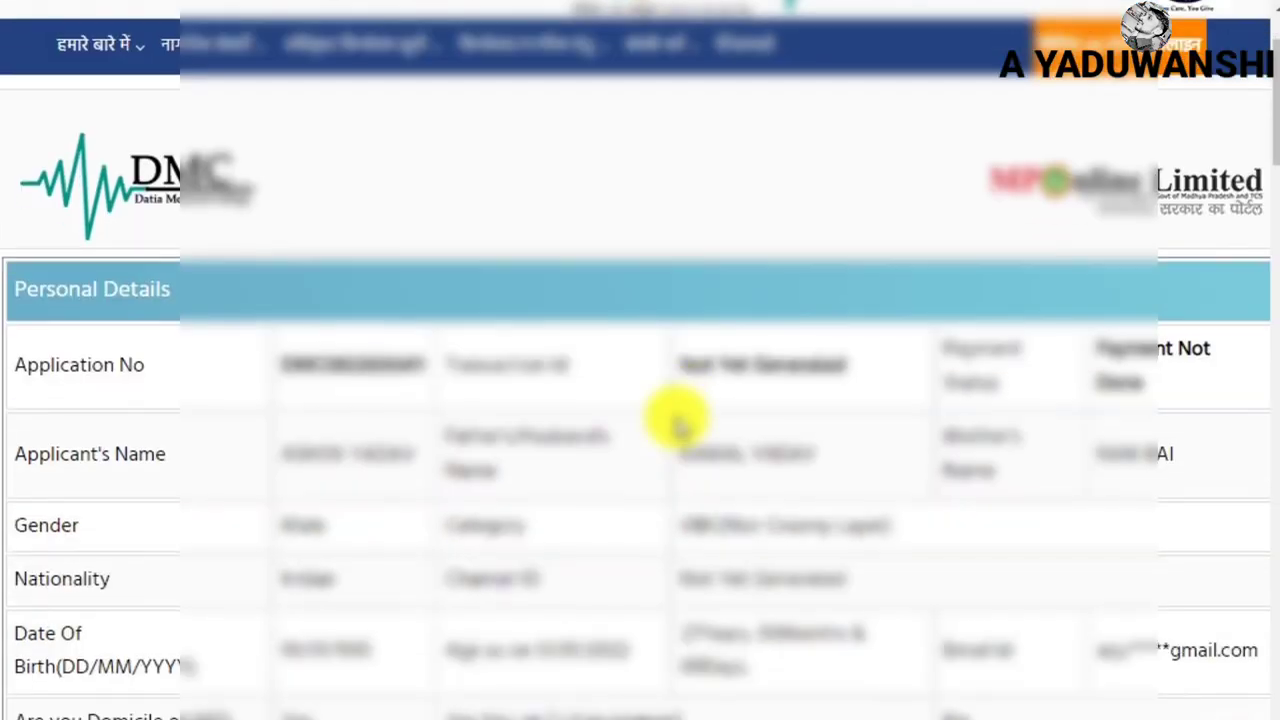
{"action": "scroll", "coordinate": [528, 346], "scroll_direction": "down", "scroll_amount": 1}
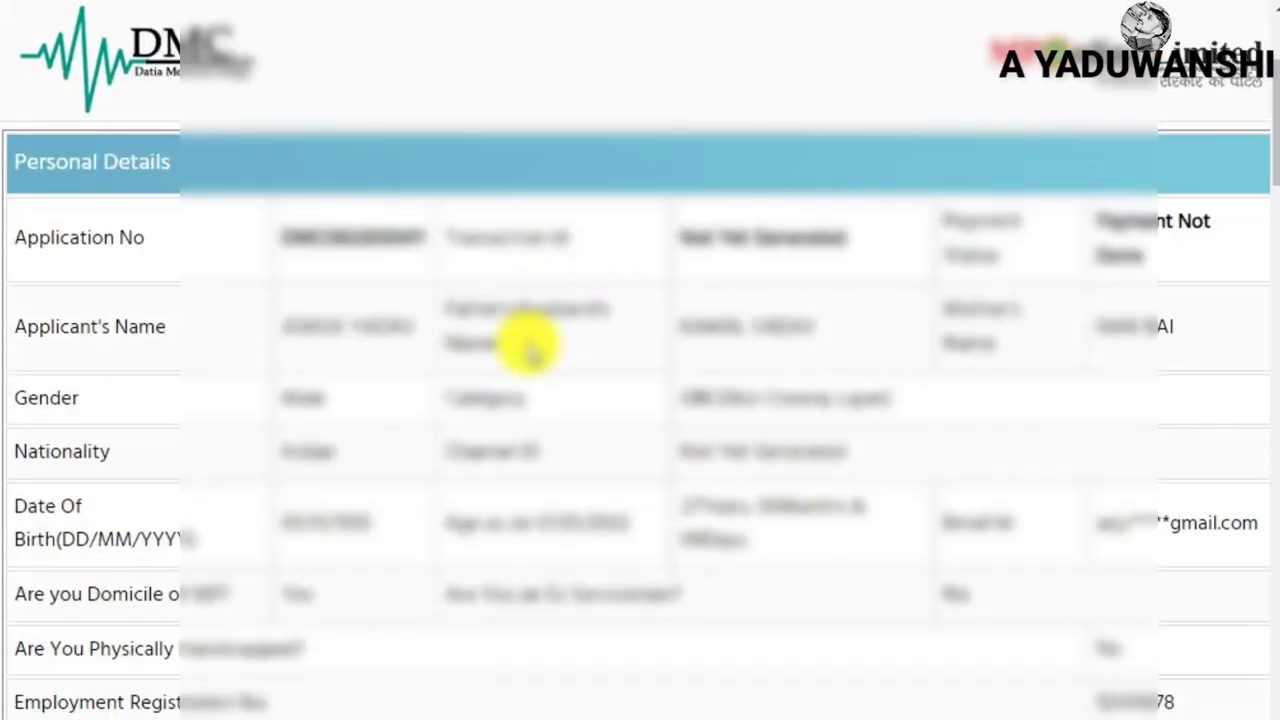
{"action": "scroll", "coordinate": [528, 343], "scroll_direction": "down", "scroll_amount": 1}
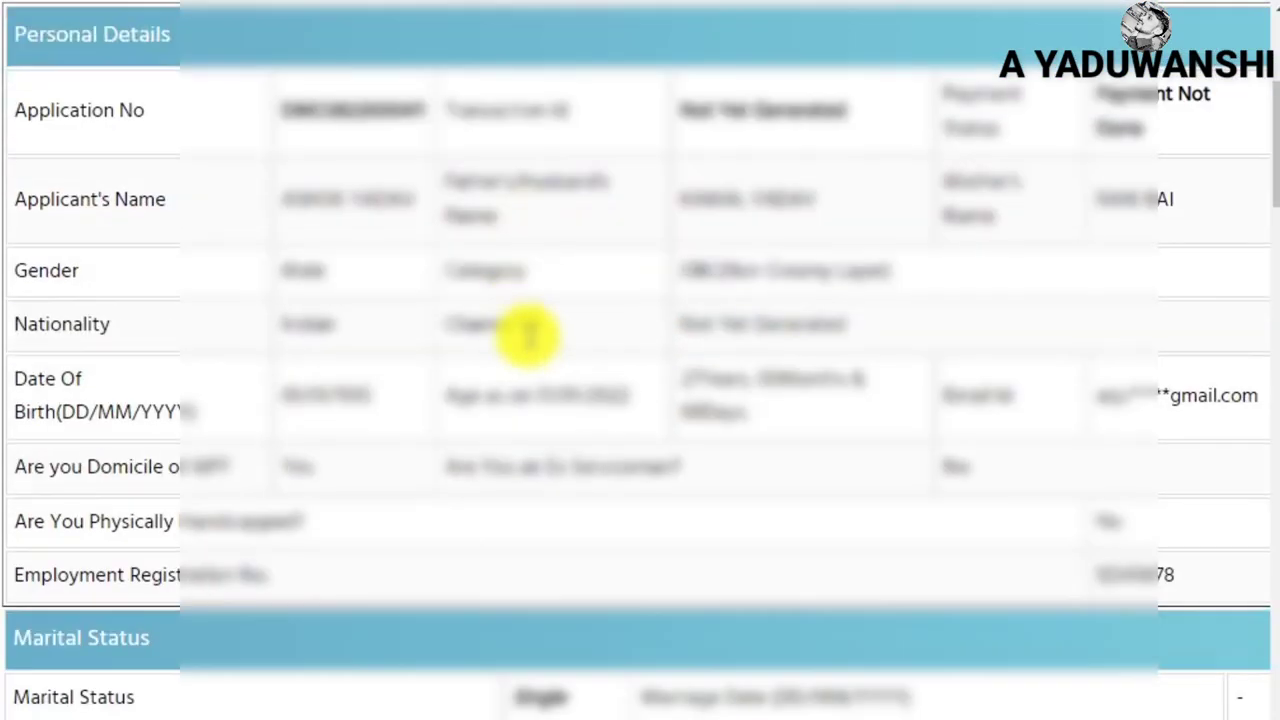
{"action": "scroll", "coordinate": [528, 336], "scroll_direction": "down", "scroll_amount": 8}
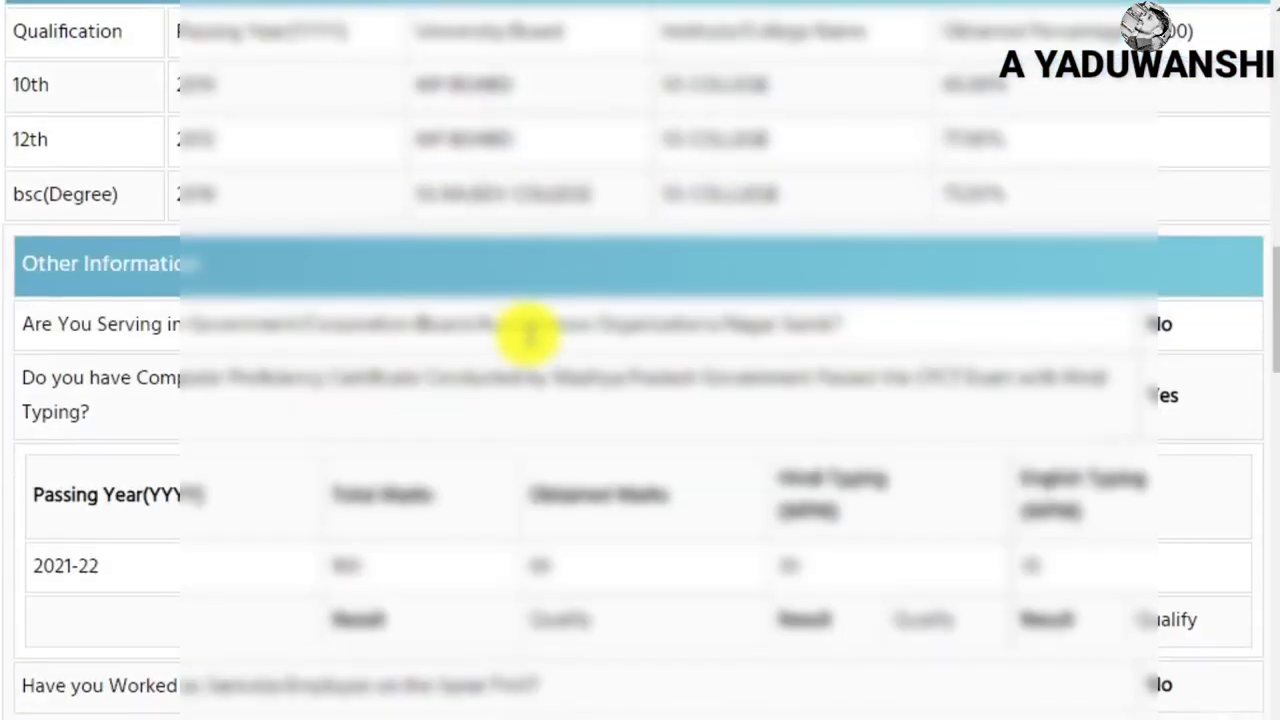
{"action": "scroll", "coordinate": [528, 338], "scroll_direction": "down", "scroll_amount": 10}
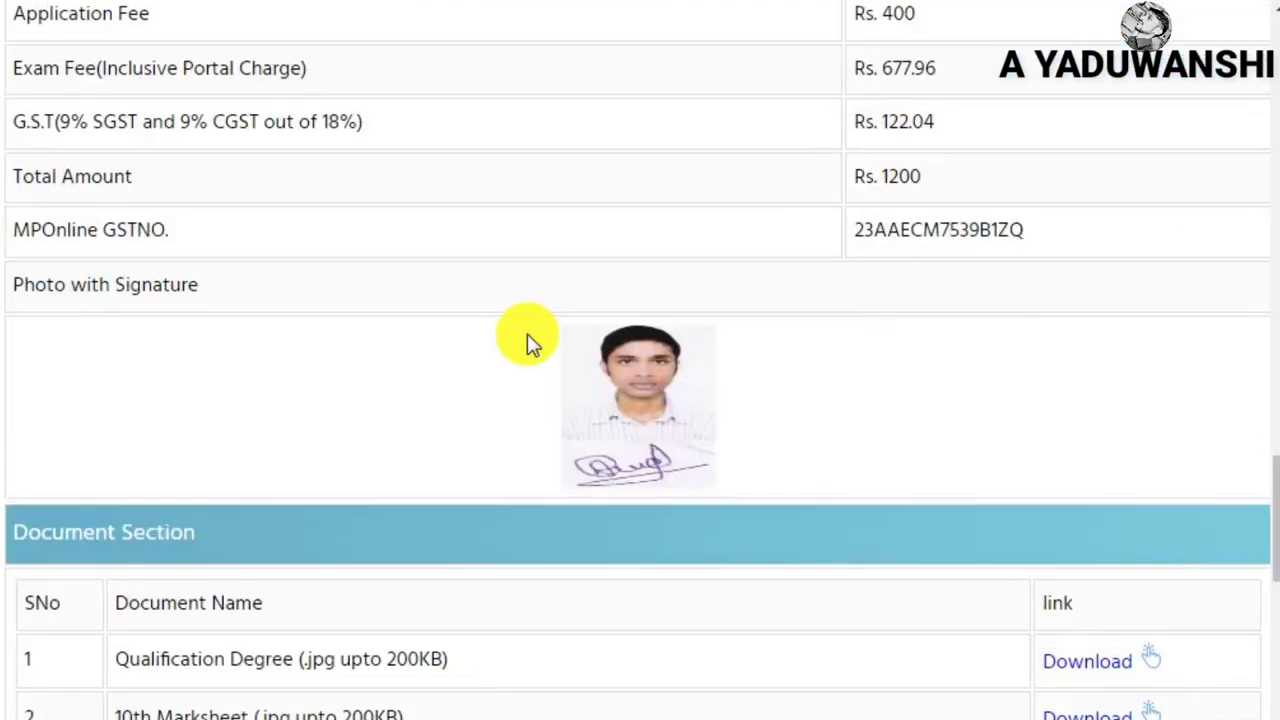
{"action": "scroll", "coordinate": [528, 343], "scroll_direction": "up", "scroll_amount": 2}
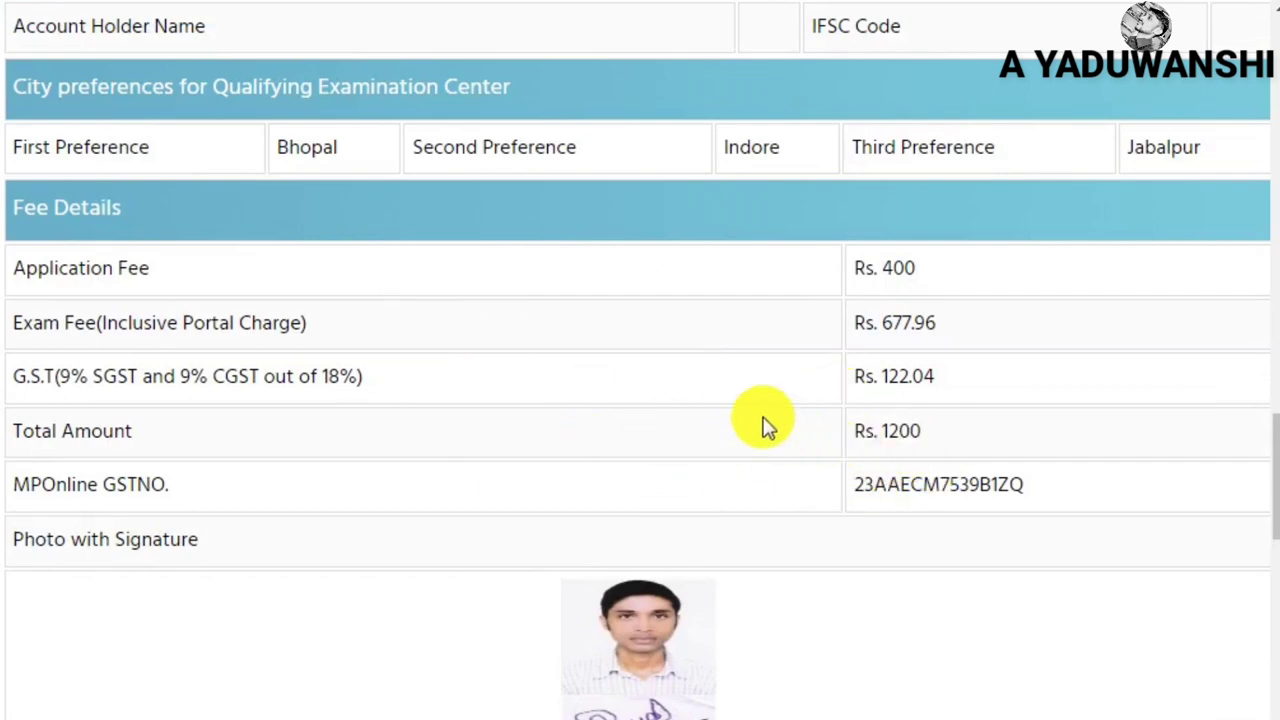
{"action": "scroll", "coordinate": [766, 423], "scroll_direction": "down", "scroll_amount": 9}
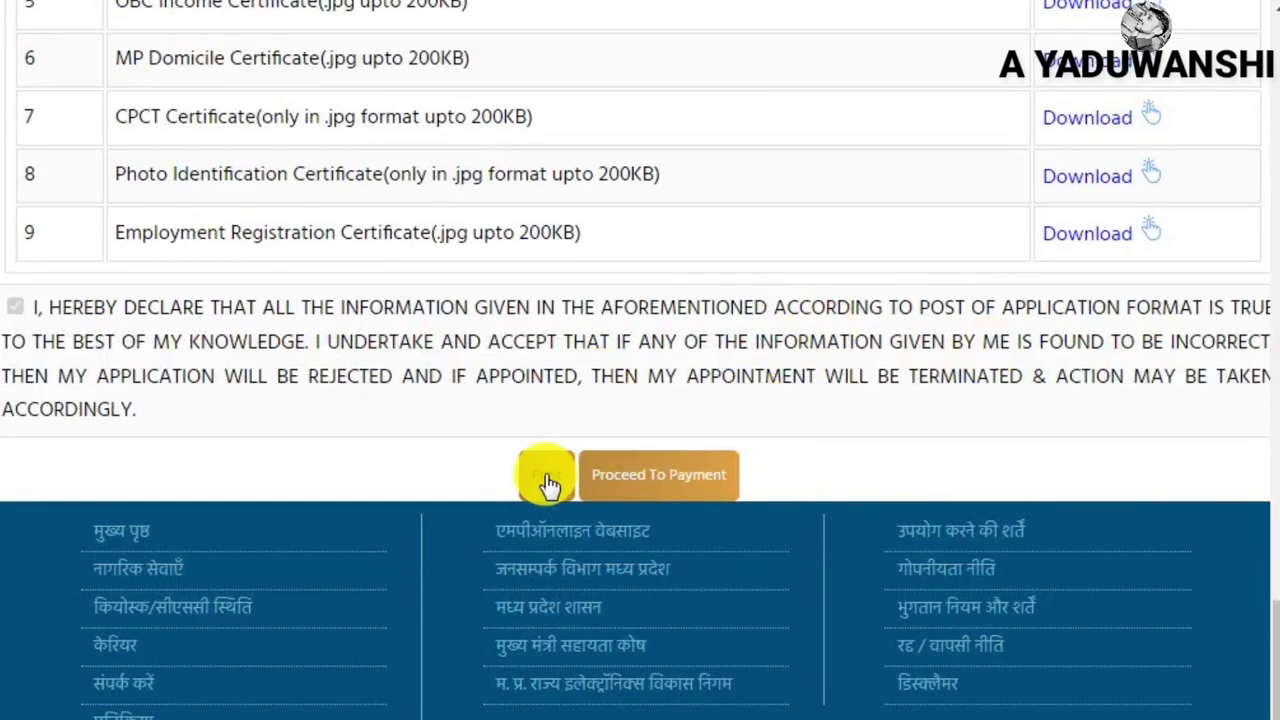
Step: Proceed to payment for the application, dismiss the alert and show the Net Banking payment options
{"action": "scroll", "coordinate": [634, 149], "scroll_direction": "down", "scroll_amount": 1}
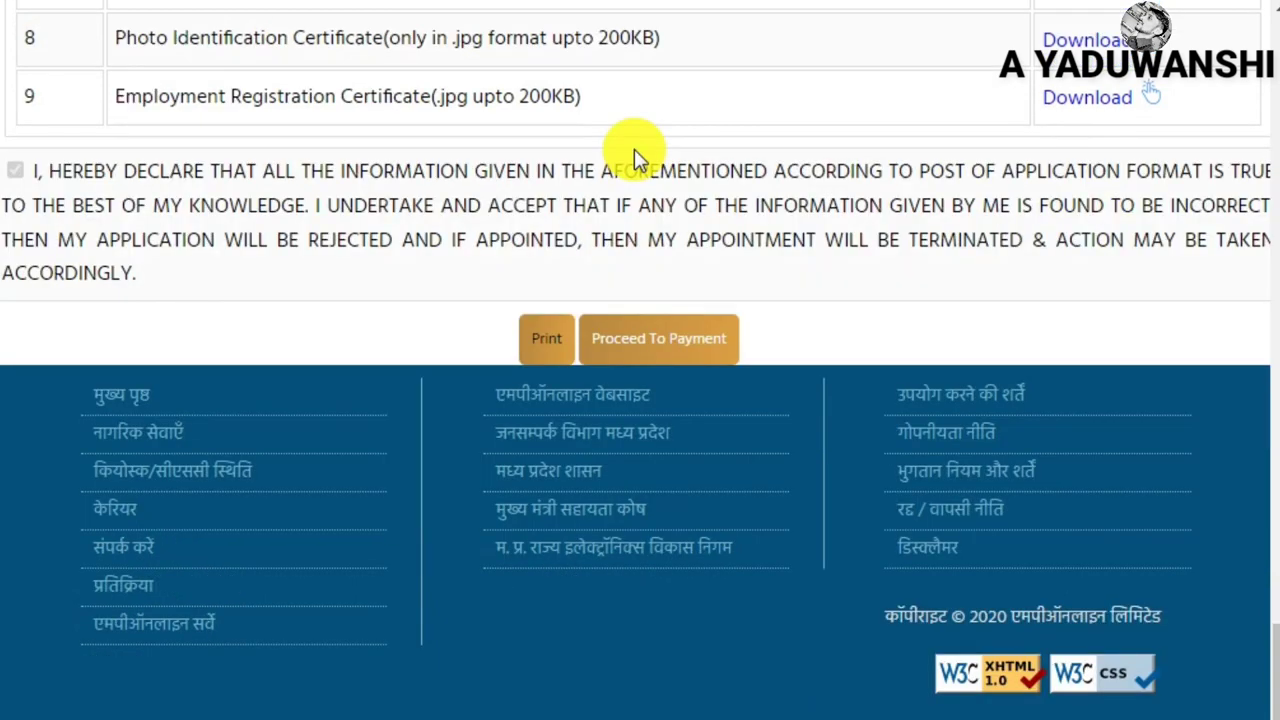
{"action": "left_click", "coordinate": [634, 352]}
{"action": "left_click", "coordinate": [763, 76]}
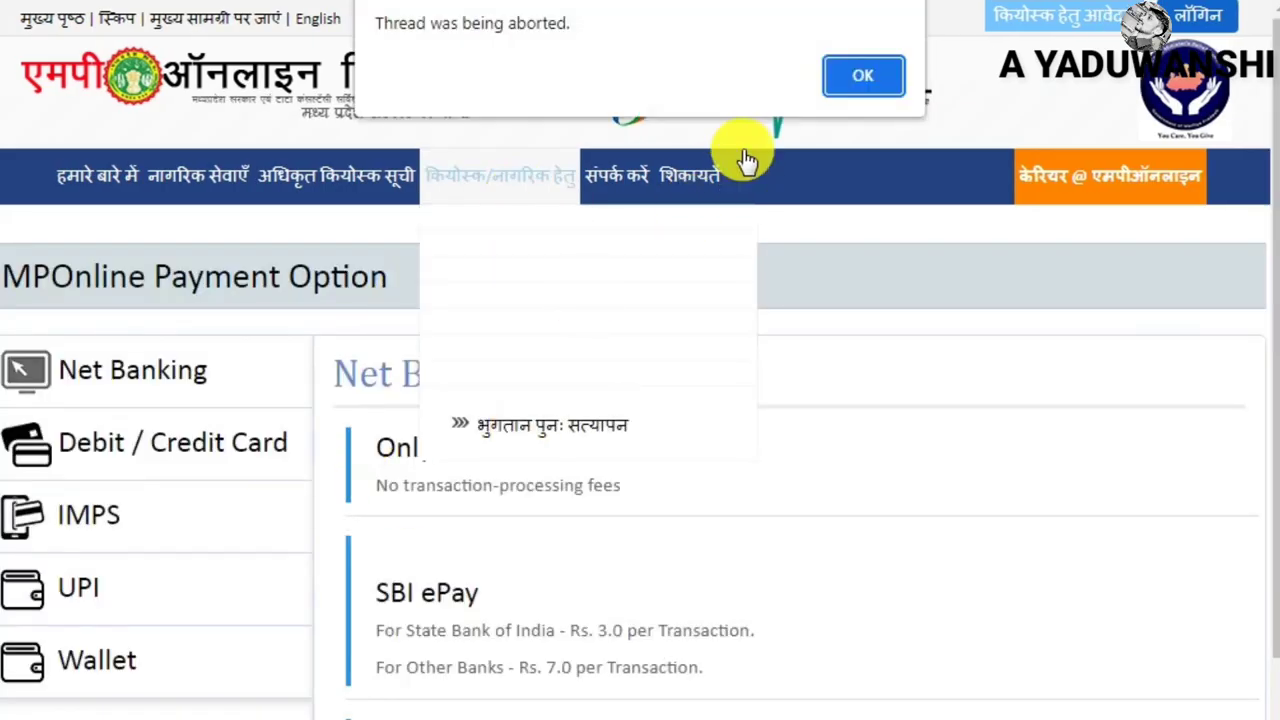
{"action": "left_click", "coordinate": [846, 73]}
{"action": "left_click", "coordinate": [246, 366]}
{"action": "scroll", "coordinate": [205, 437], "scroll_direction": "down", "scroll_amount": 3}
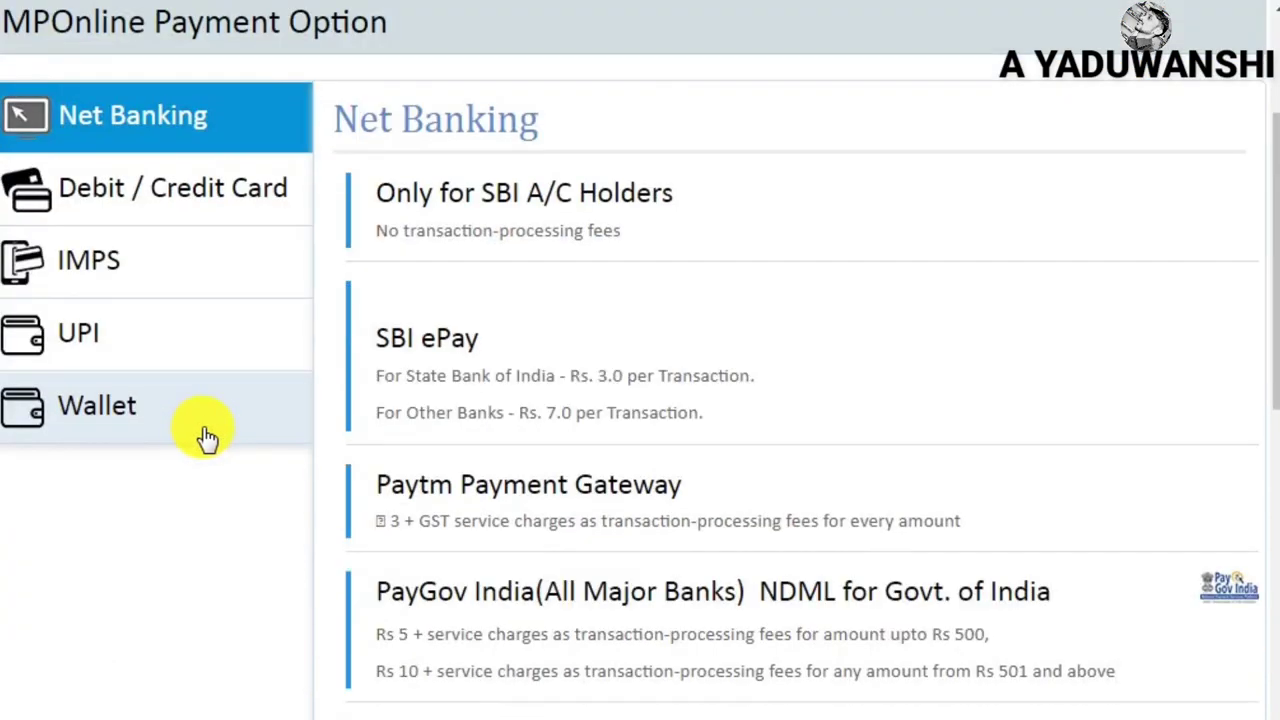